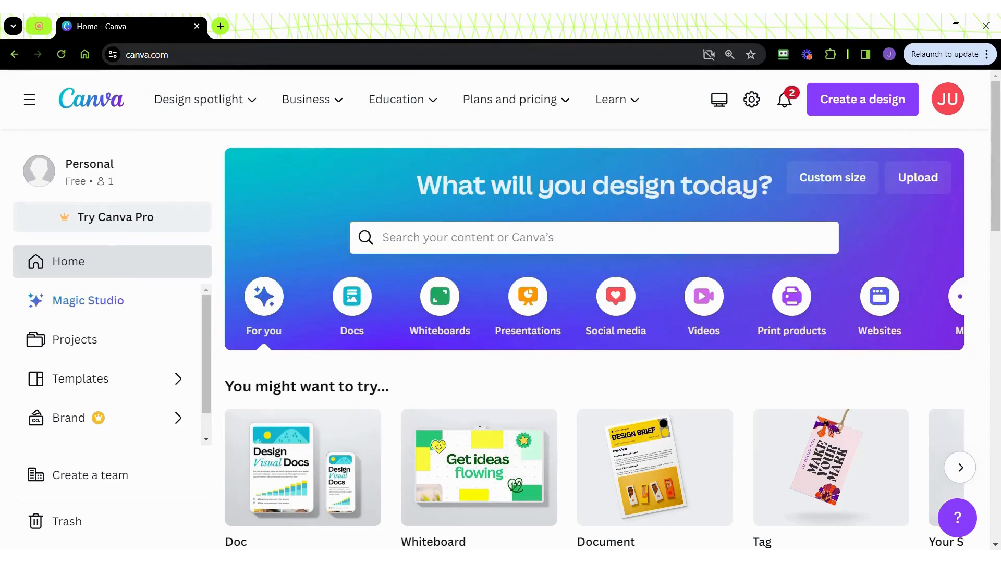
{"action": "left_click_drag", "start_coordinate": [170, 55], "coordinate": [126, 55]}
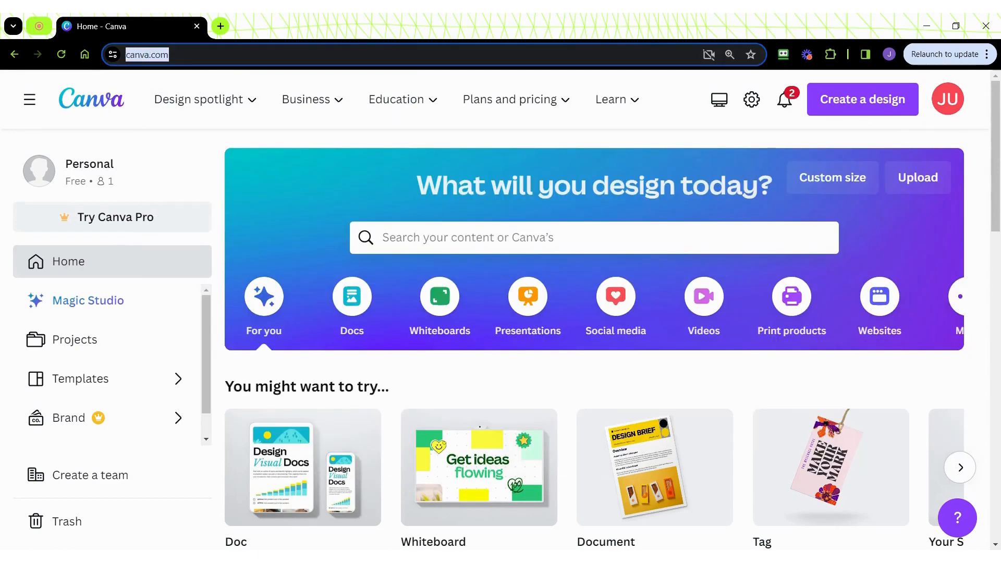
{"action": "mouse_move", "coordinate": [168, 79]}
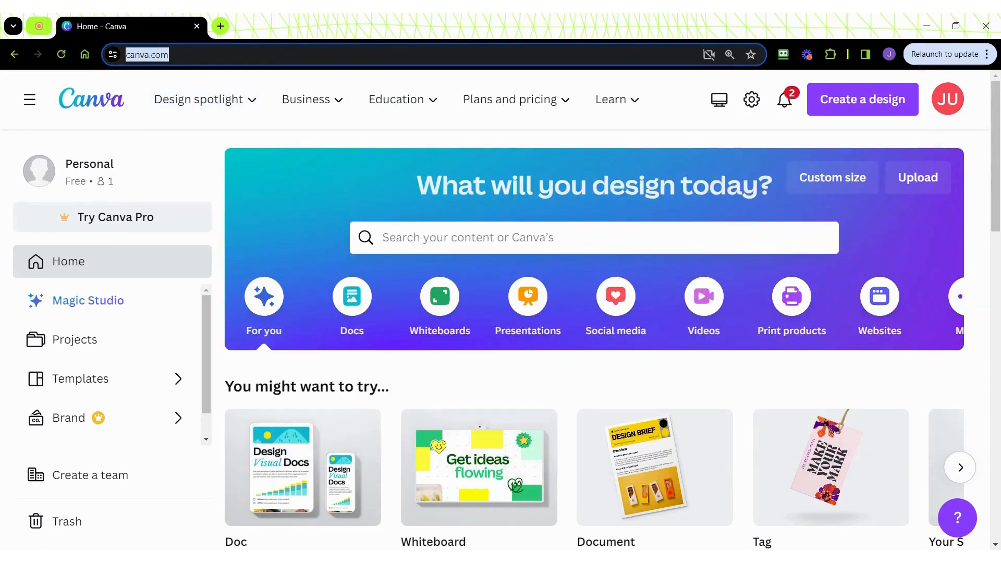
{"action": "left_click", "coordinate": [221, 54]}
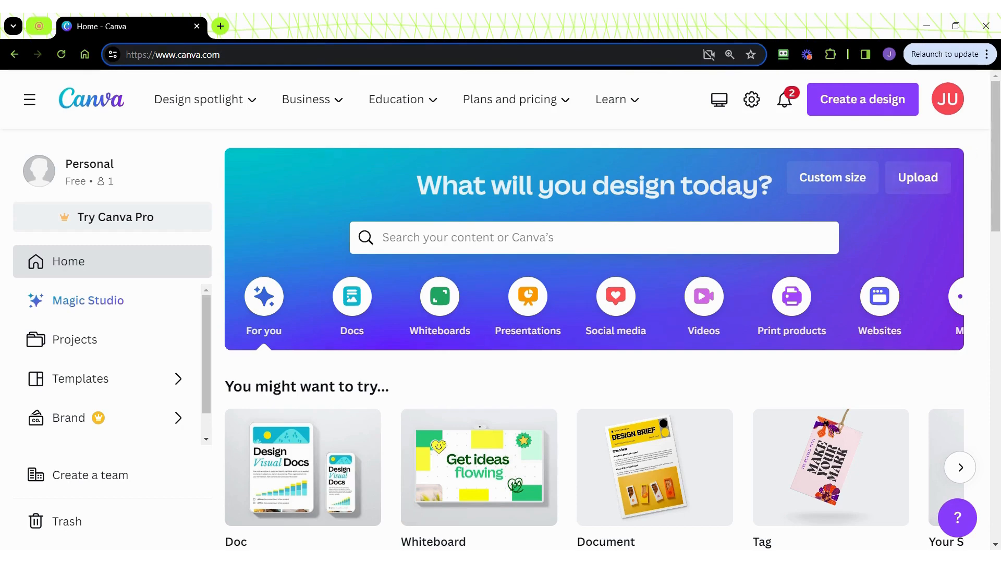
Search the templates for "Easter tag".
{"action": "left_click", "coordinate": [595, 238]}
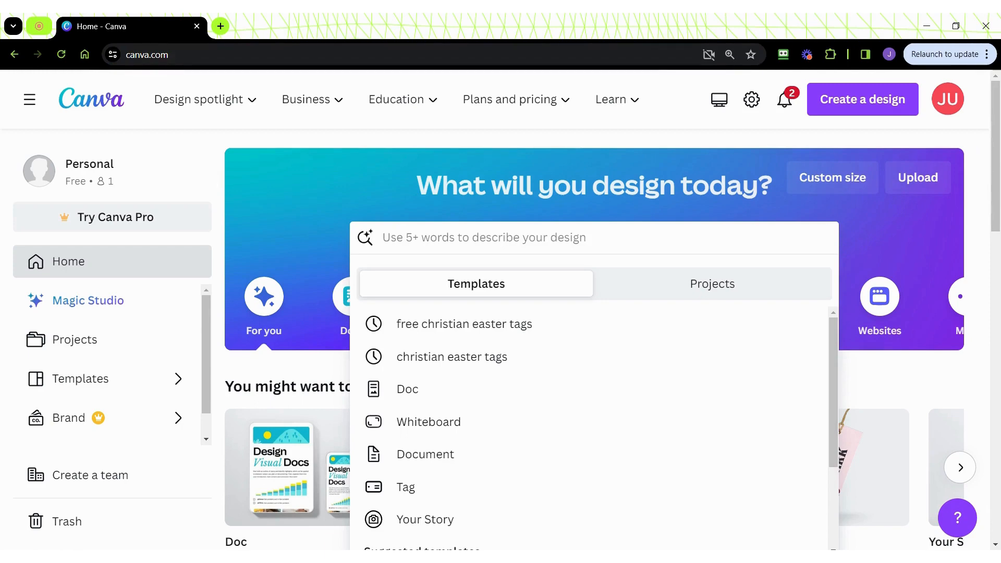
{"action": "type", "text": "Easter"}
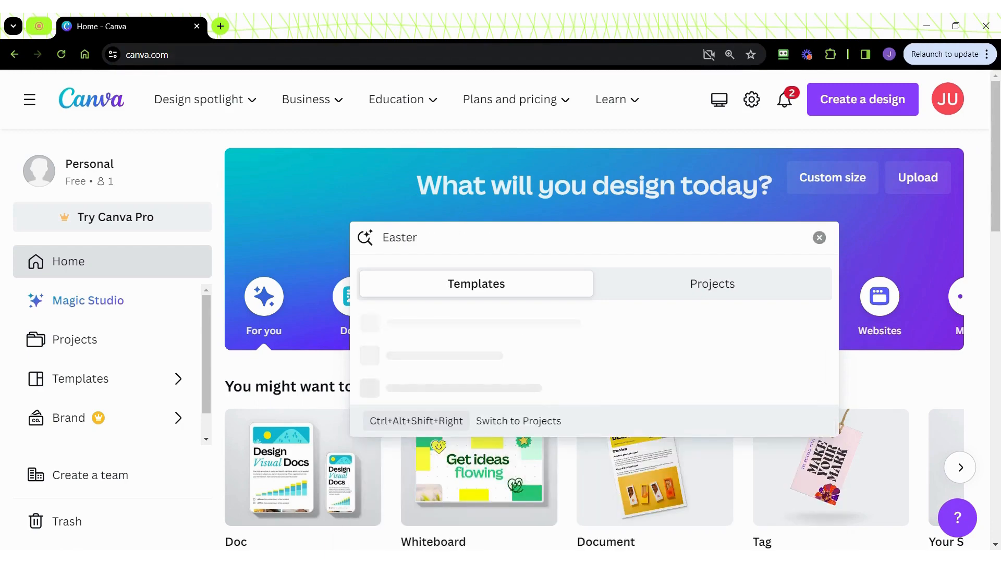
{"action": "type", "text": " tag"}
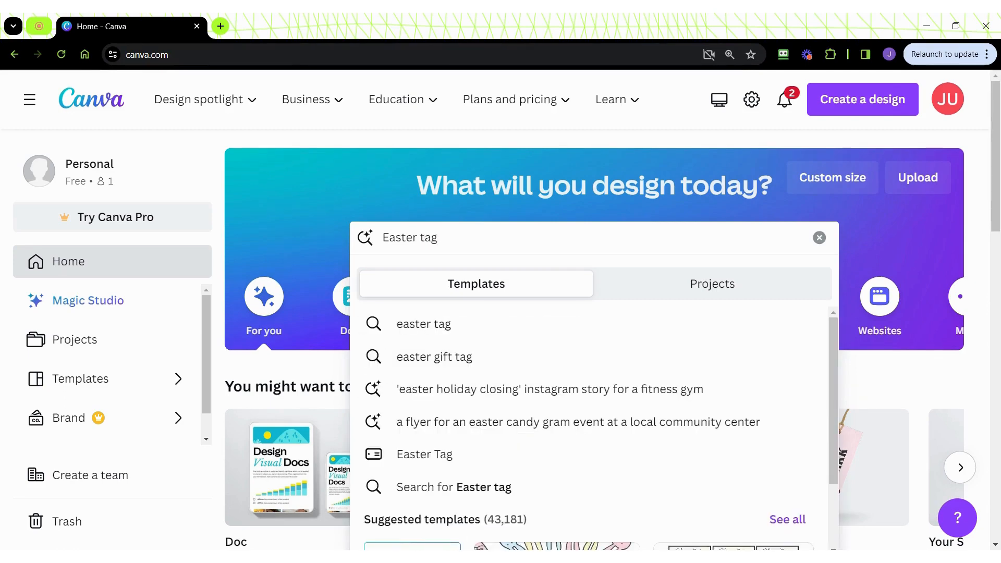
{"action": "key", "text": "Return"}
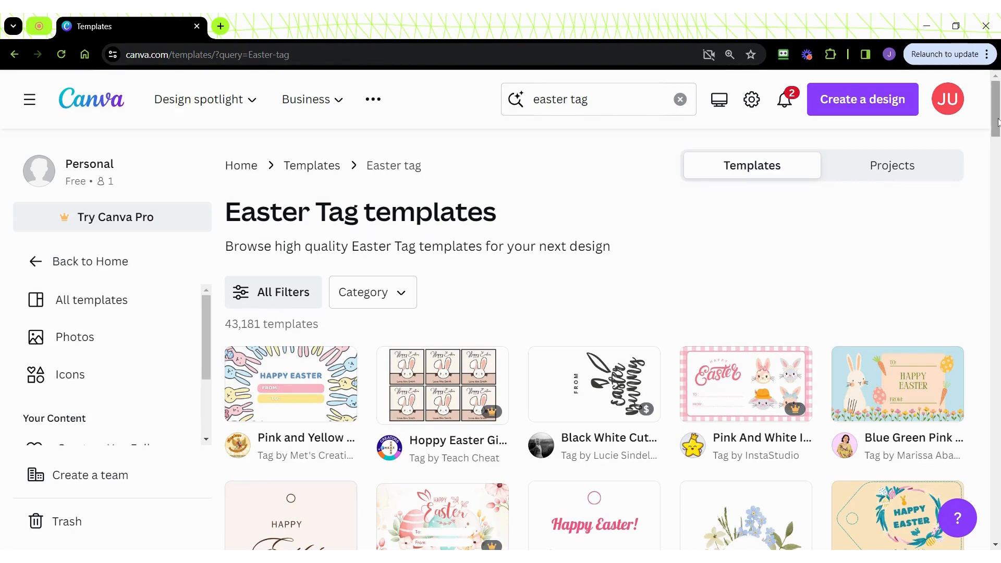
Find the Pastel Floral Watercolor Easter Gift Tag among the template results and open it for customizing.
{"action": "mouse_move", "coordinate": [997, 124]}
{"action": "left_mouse_down"}
{"action": "mouse_move", "coordinate": [998, 162]}
{"action": "mouse_move", "coordinate": [998, 136]}
{"action": "left_mouse_up"}
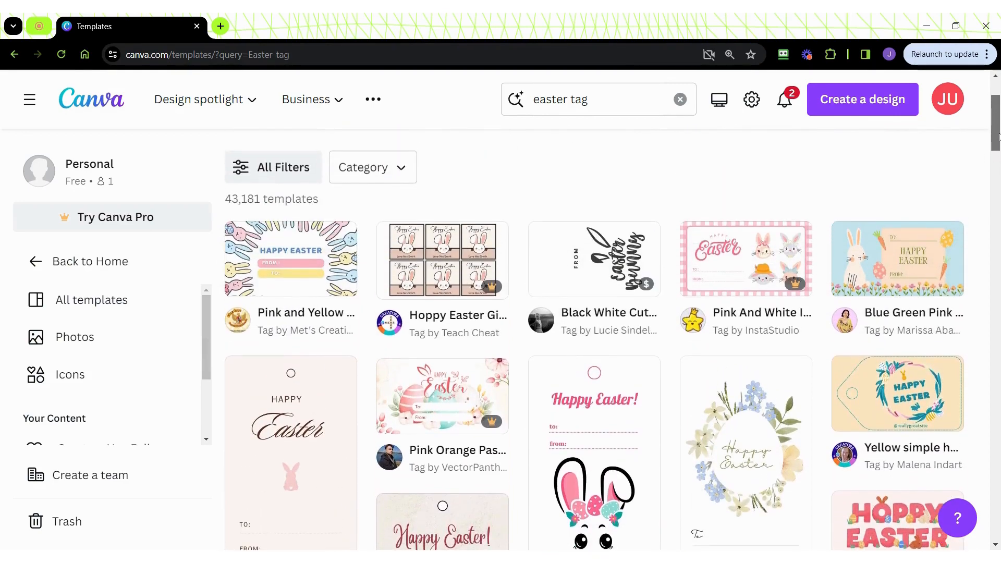
{"action": "scroll", "coordinate": [343, 282], "scroll_direction": "down", "scroll_amount": 5}
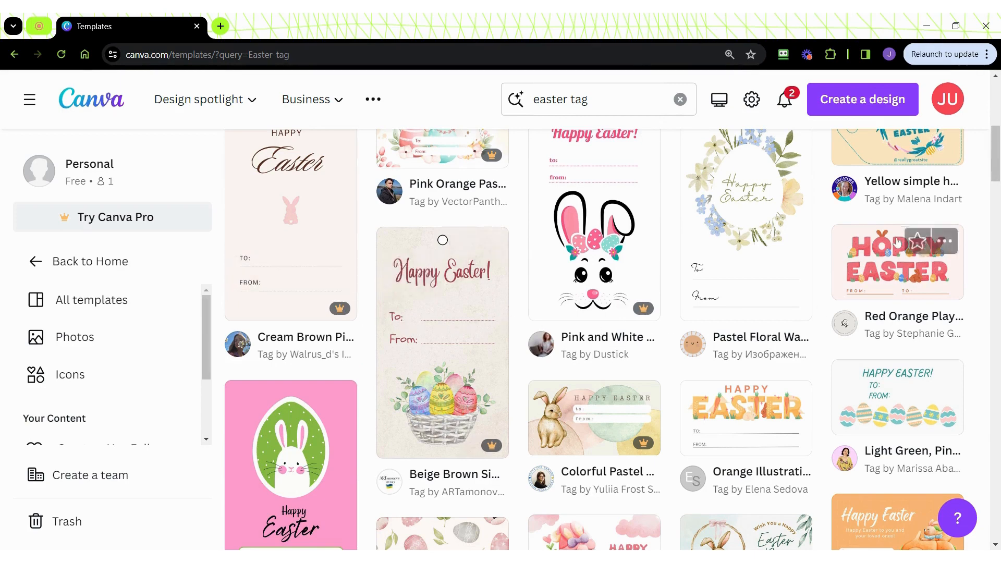
{"action": "left_click", "coordinate": [796, 238]}
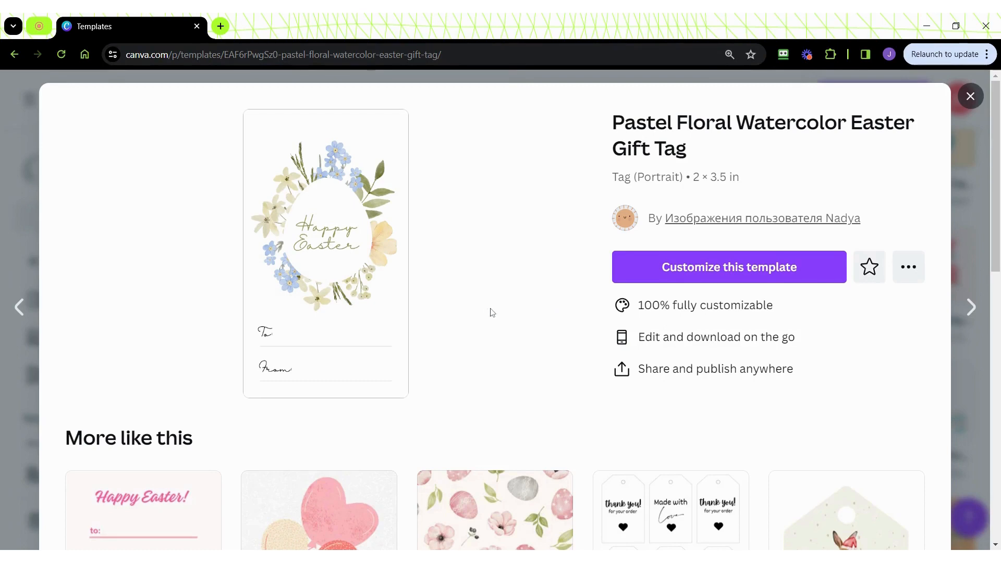
{"action": "left_click", "coordinate": [732, 269]}
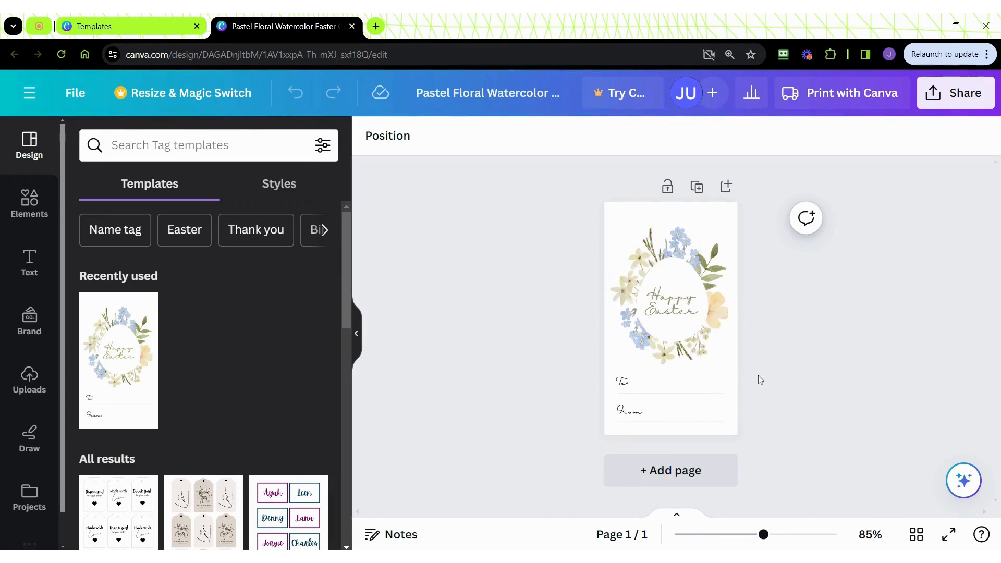
Duplicate the tag page, and delete the "Happy Easter" text from page 1.
{"action": "left_click", "coordinate": [697, 188]}
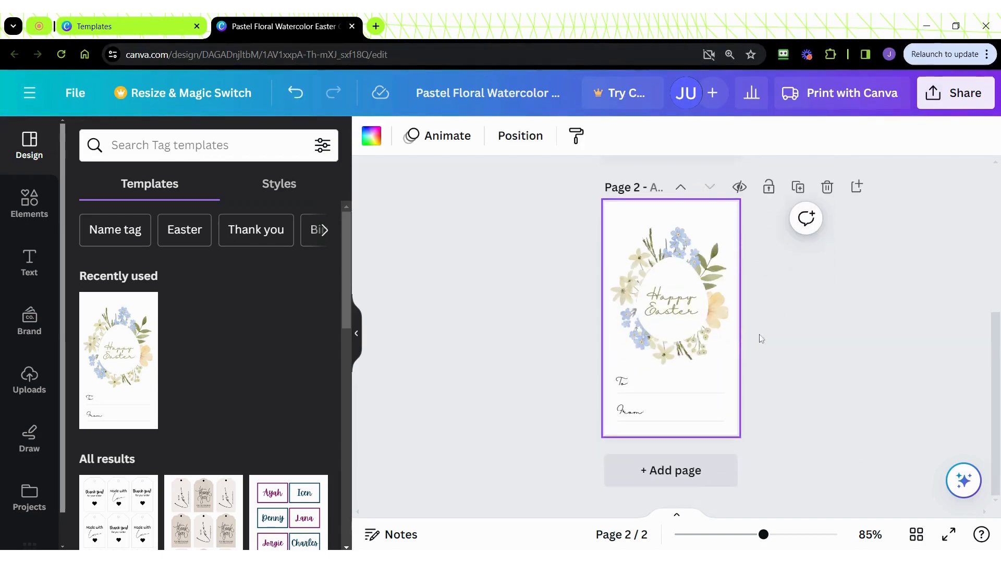
{"action": "left_click_drag", "start_coordinate": [995, 353], "coordinate": [999, 210]}
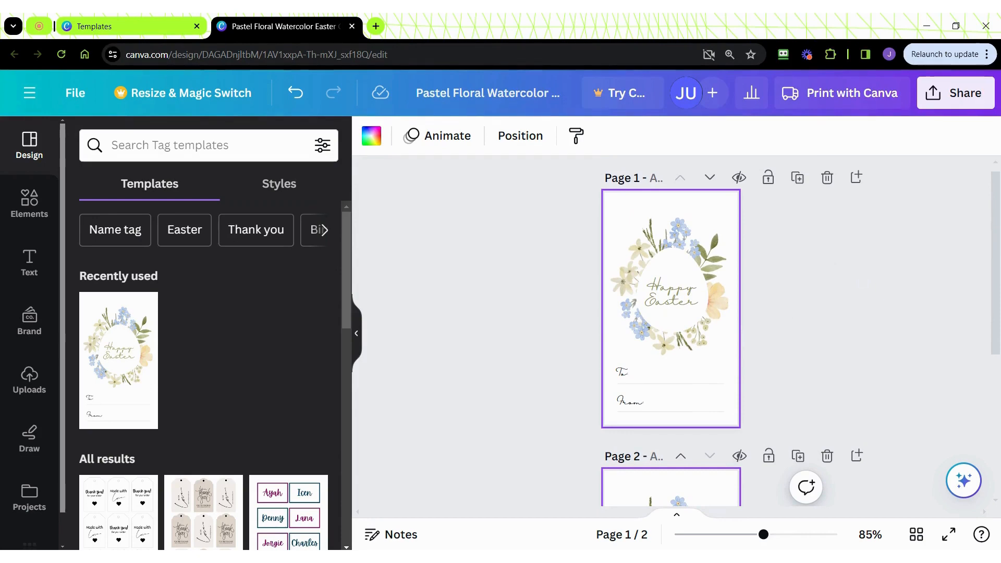
{"action": "left_click", "coordinate": [665, 298]}
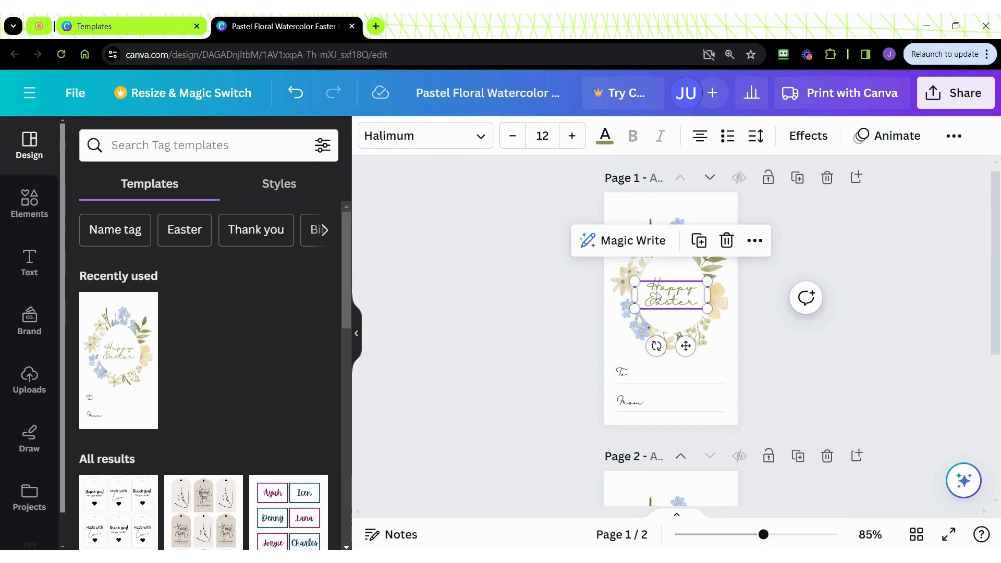
{"action": "key", "text": "Delete"}
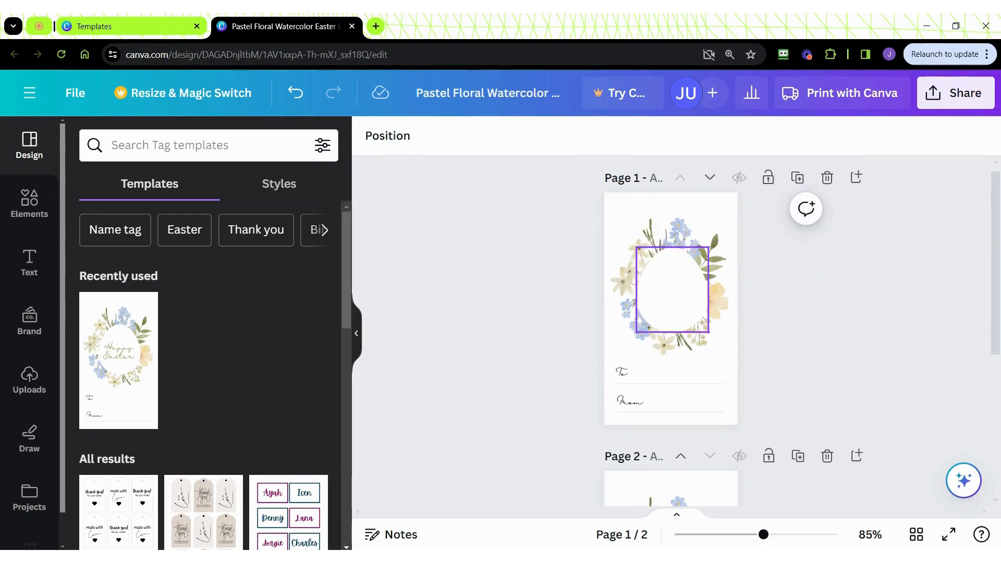
{"action": "left_click", "coordinate": [658, 295]}
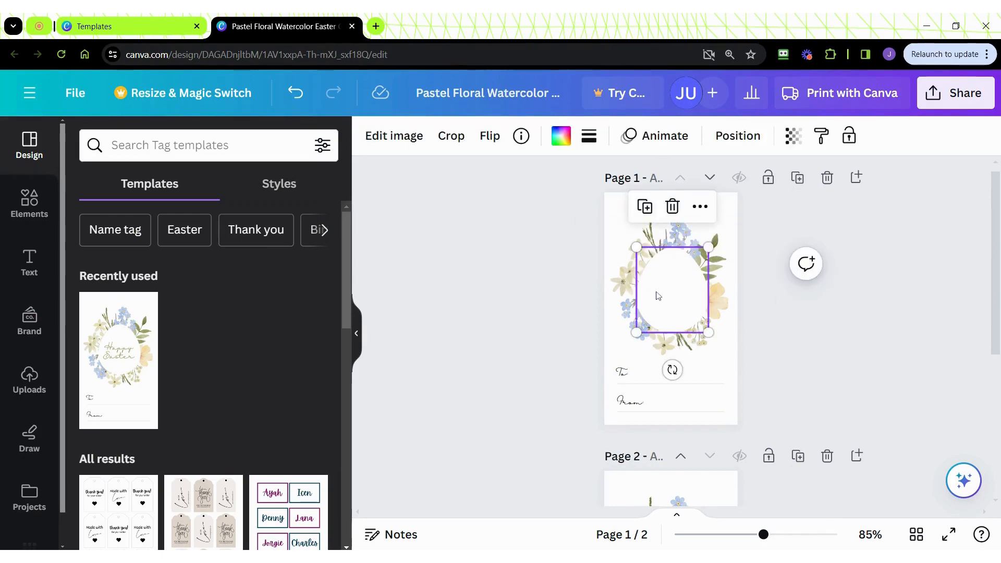
{"action": "mouse_move", "coordinate": [656, 292]}
{"action": "left_mouse_down"}
{"action": "mouse_move", "coordinate": [664, 303]}
{"action": "mouse_move", "coordinate": [658, 291]}
{"action": "left_mouse_up"}
{"action": "left_click", "coordinate": [657, 291]}
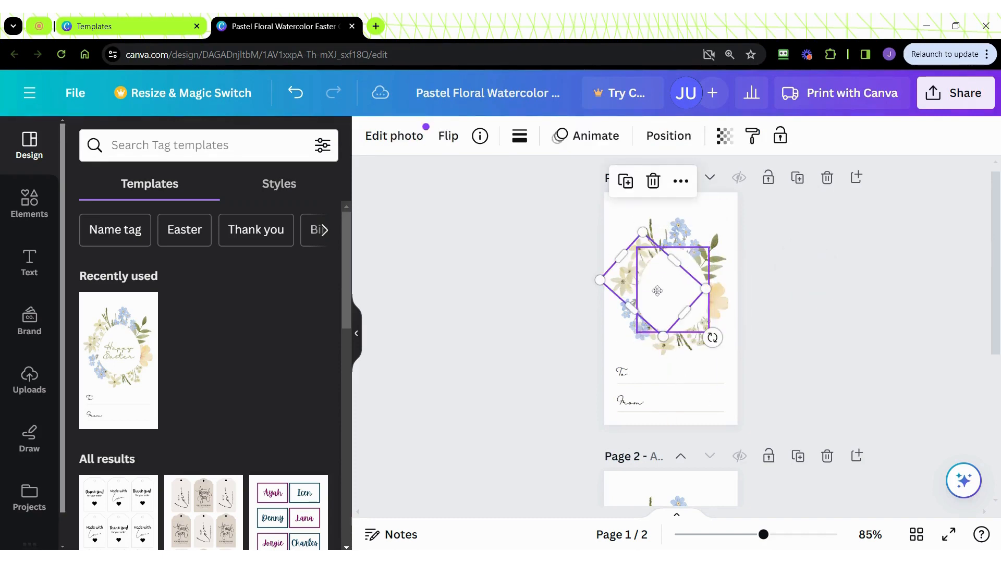
{"action": "key", "text": "Delete"}
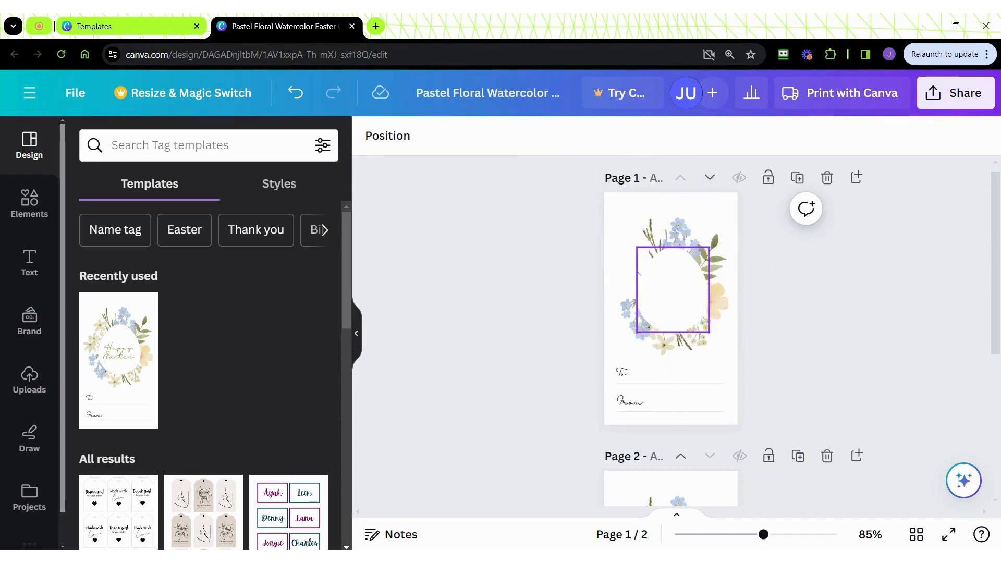
{"action": "key", "text": "ctrl+z"}
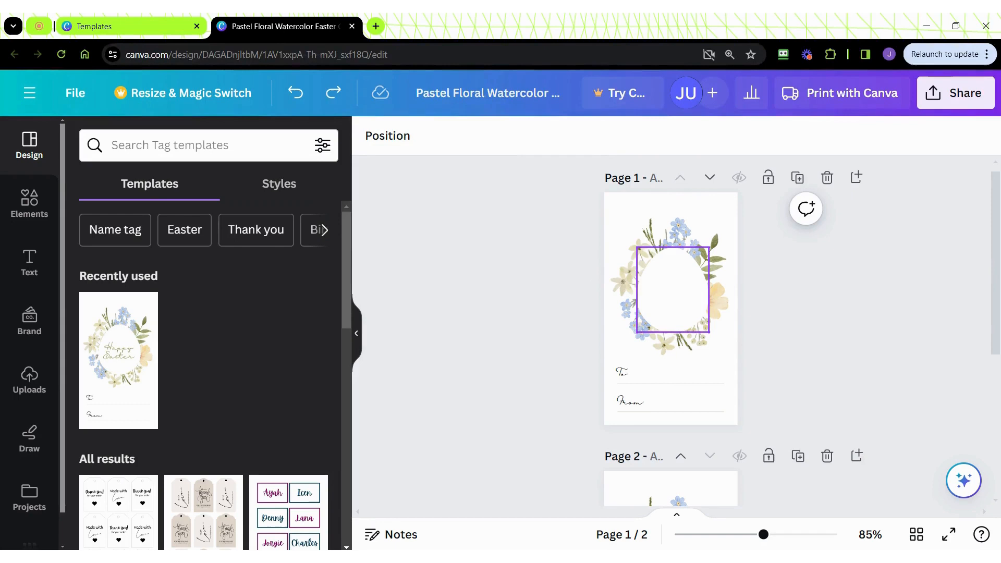
Delete the white oval in the middle of the floral wreath on page 1.
{"action": "left_click", "coordinate": [665, 294]}
{"action": "key", "text": "Delete"}
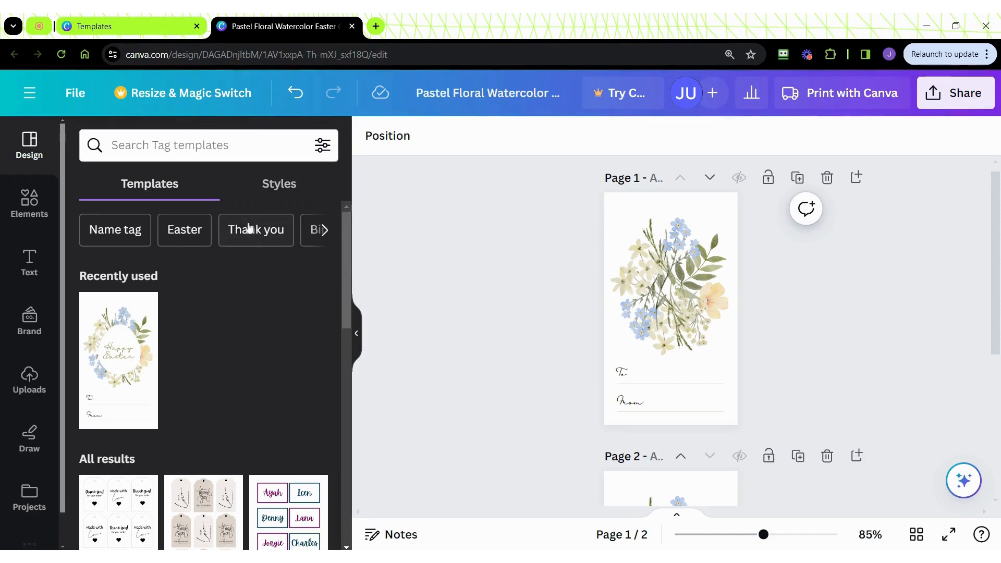
Search the design elements for "Cross".
{"action": "left_click", "coordinate": [30, 210]}
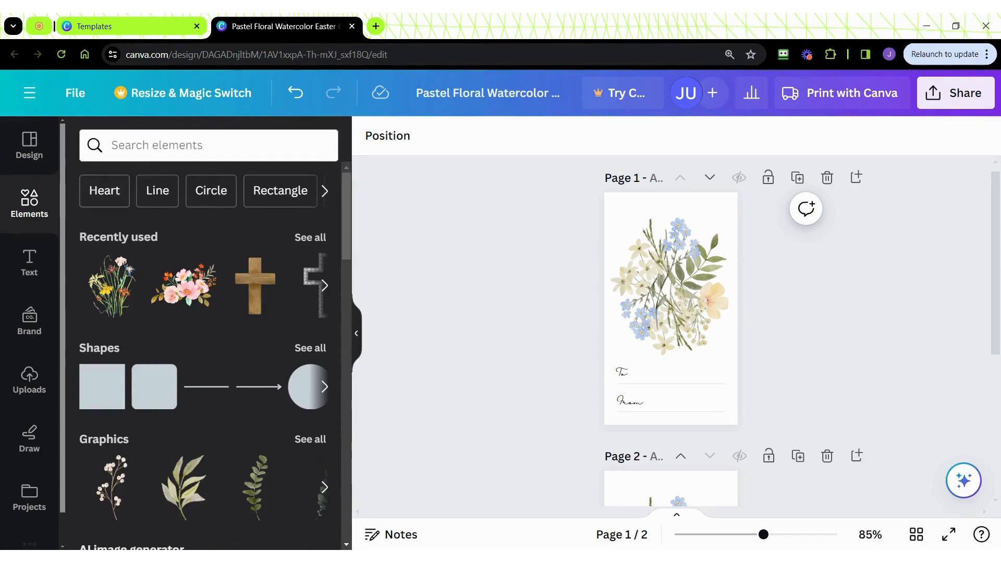
{"action": "left_click", "coordinate": [209, 145]}
{"action": "type", "text": "c"}
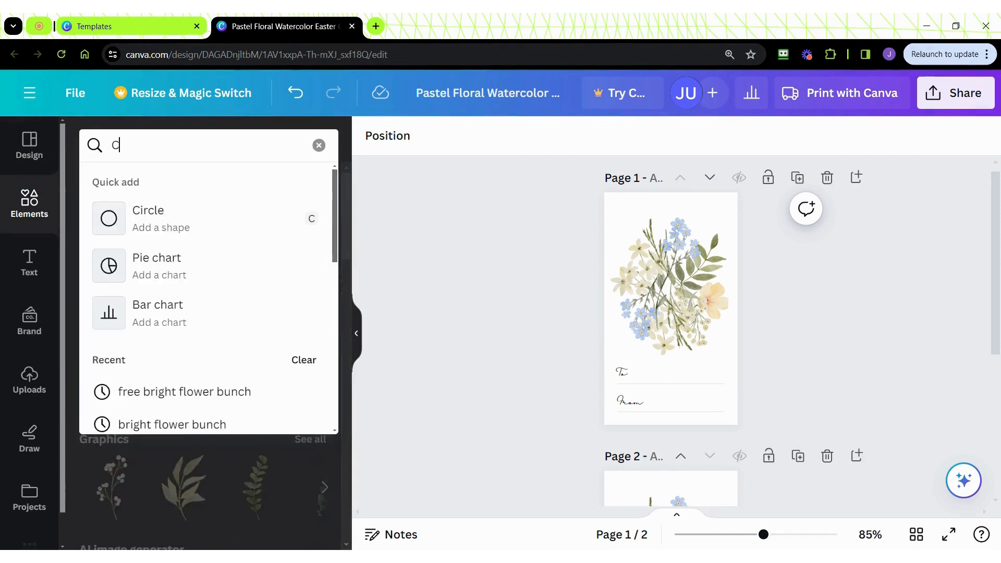
{"action": "type", "text": "ross"}
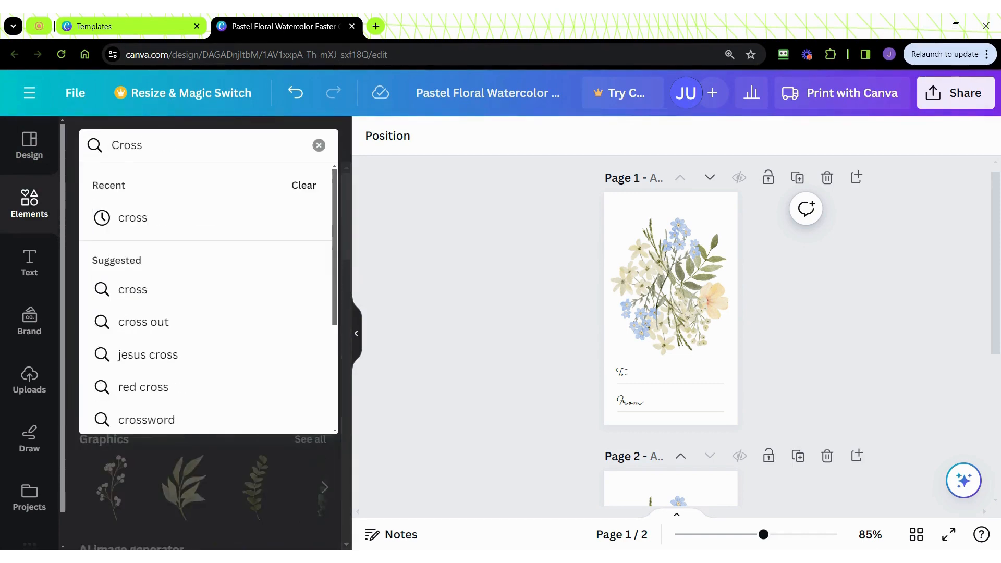
{"action": "key", "text": "Return"}
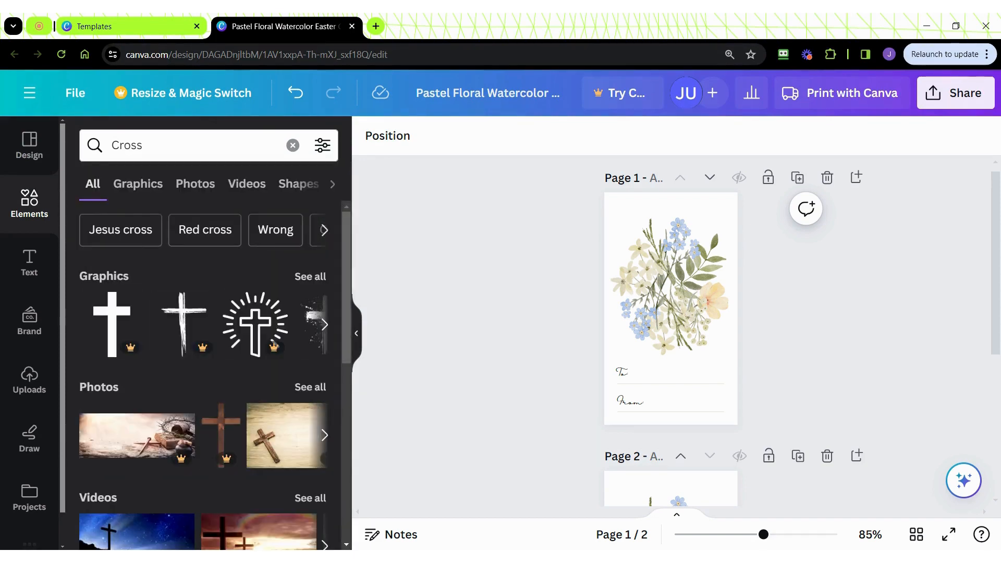
Browse all the cross graphics, check the details of the Wood Easter Cross Illustration, and add it to page 1.
{"action": "scroll", "coordinate": [192, 312], "scroll_direction": "down", "scroll_amount": 4}
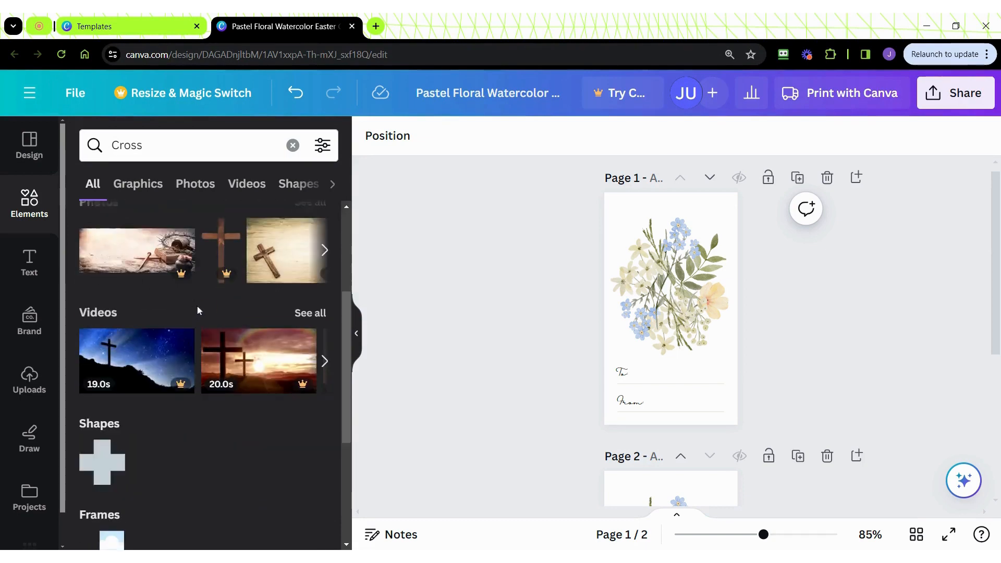
{"action": "scroll", "coordinate": [197, 311], "scroll_direction": "down", "scroll_amount": 4}
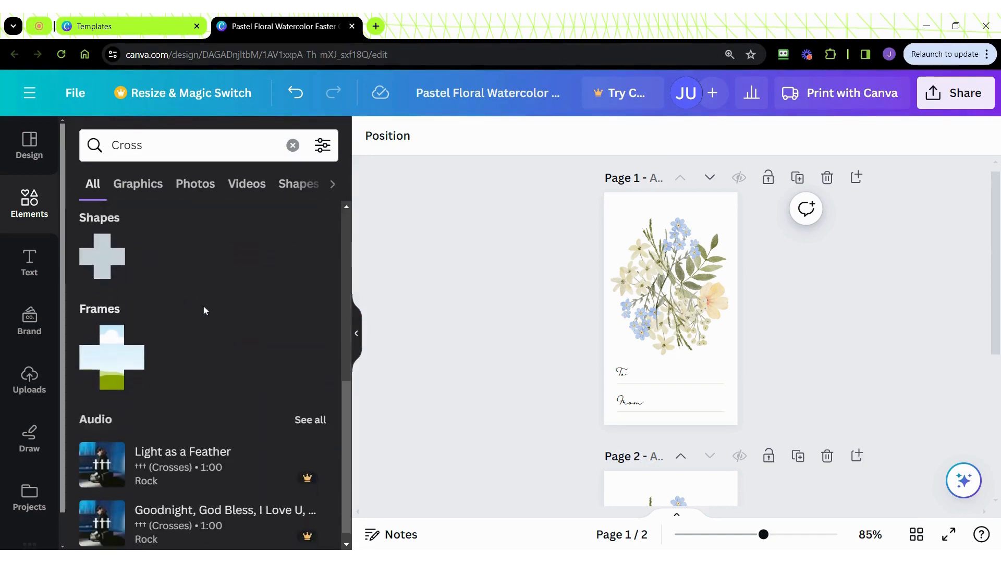
{"action": "scroll", "coordinate": [204, 311], "scroll_direction": "up", "scroll_amount": 8}
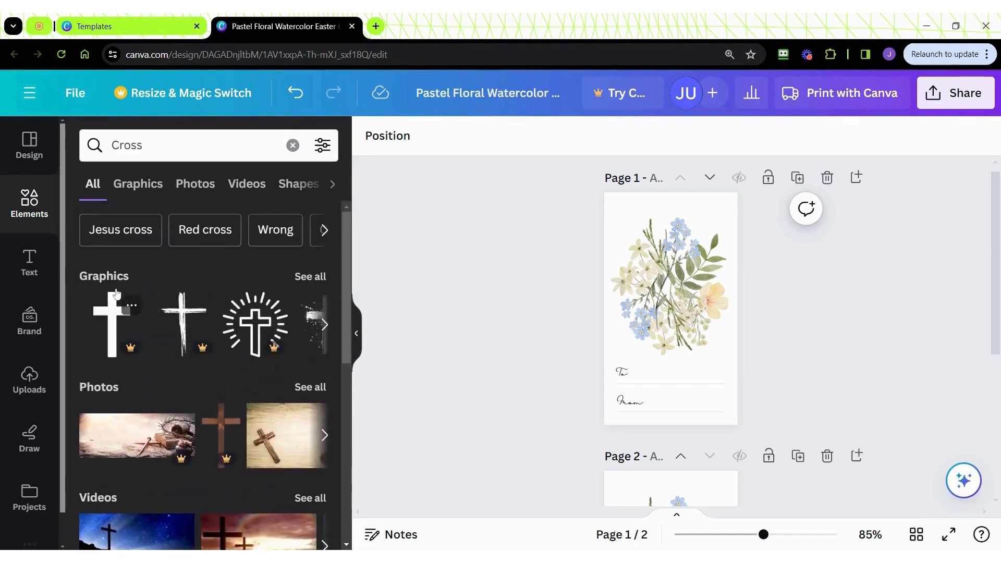
{"action": "left_click", "coordinate": [311, 282]}
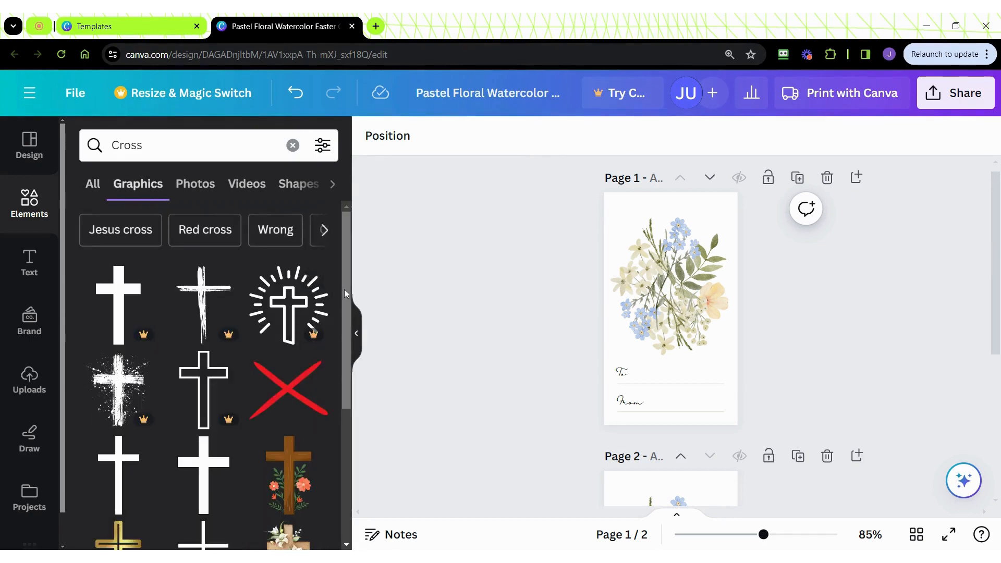
{"action": "scroll", "coordinate": [345, 294], "scroll_direction": "down", "scroll_amount": 1}
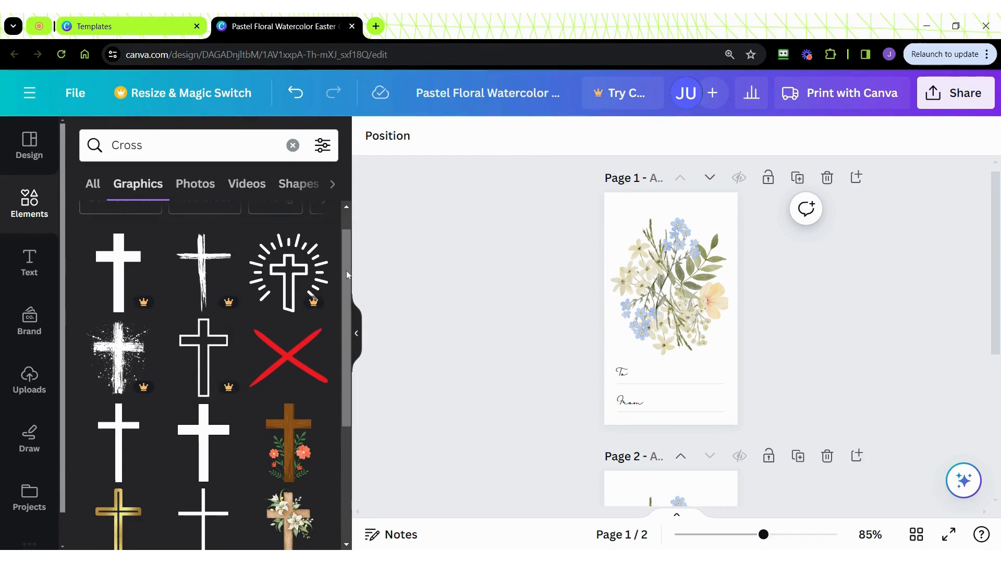
{"action": "left_click_drag", "start_coordinate": [347, 261], "coordinate": [348, 528]}
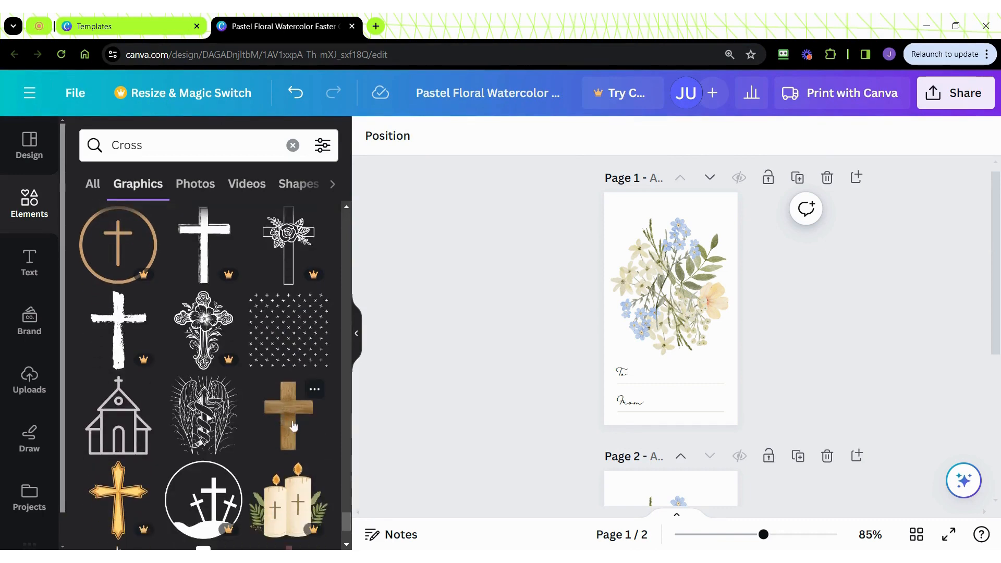
{"action": "left_click", "coordinate": [315, 391]}
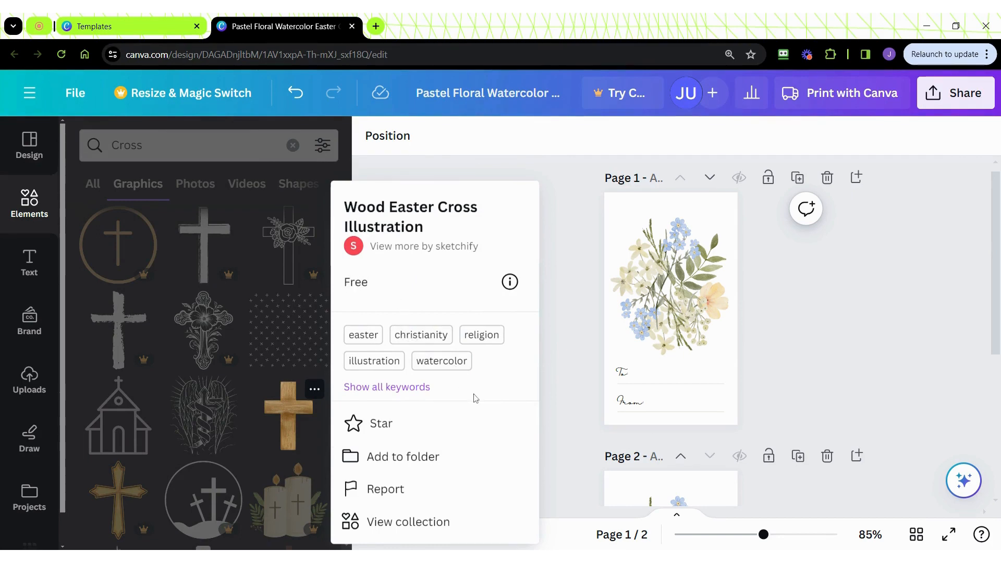
{"action": "left_click", "coordinate": [297, 414]}
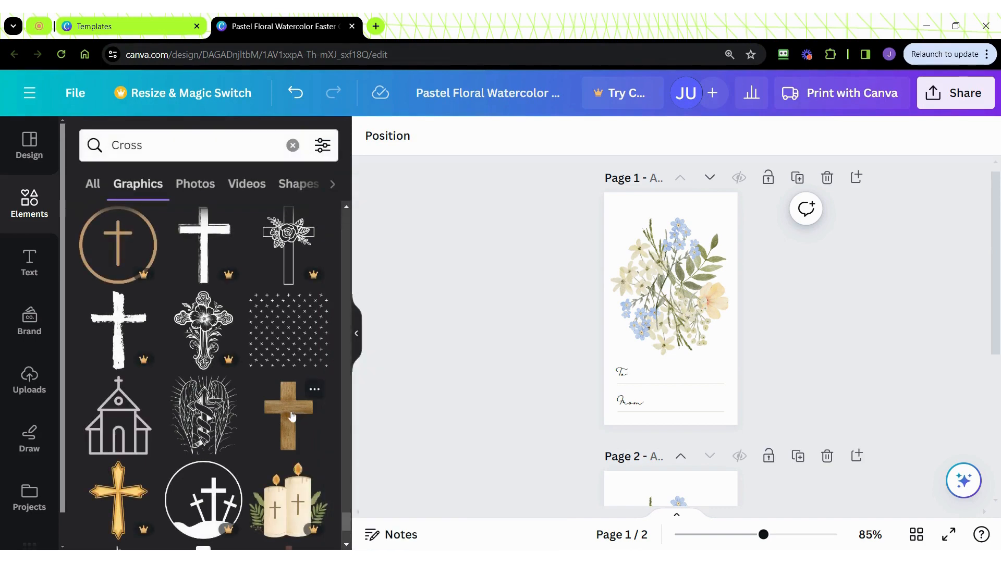
{"action": "left_click", "coordinate": [292, 416]}
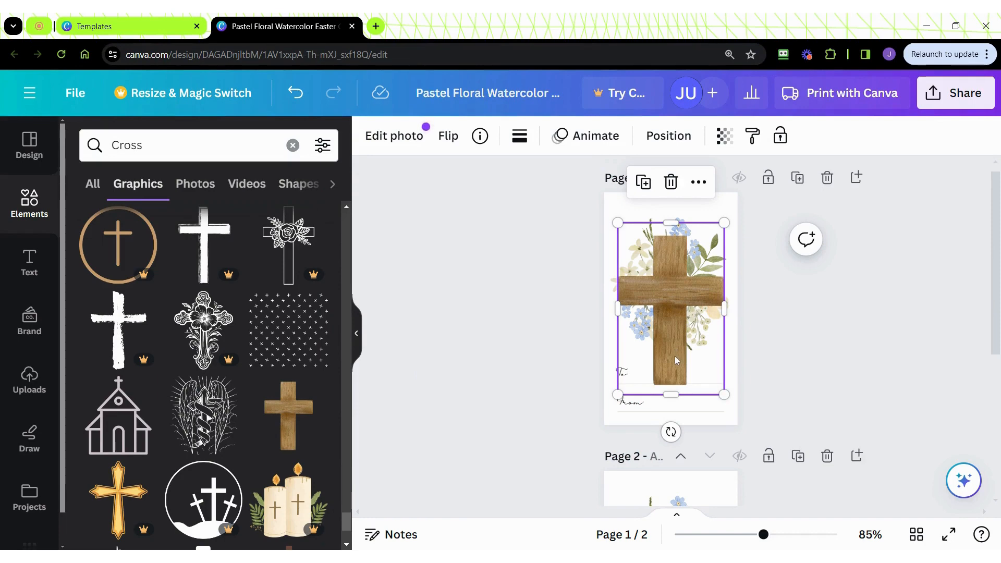
Shrink the wooden cross to fit above the "To" line and center it over the flowers on page 1.
{"action": "left_click_drag", "start_coordinate": [621, 384], "coordinate": [712, 357]}
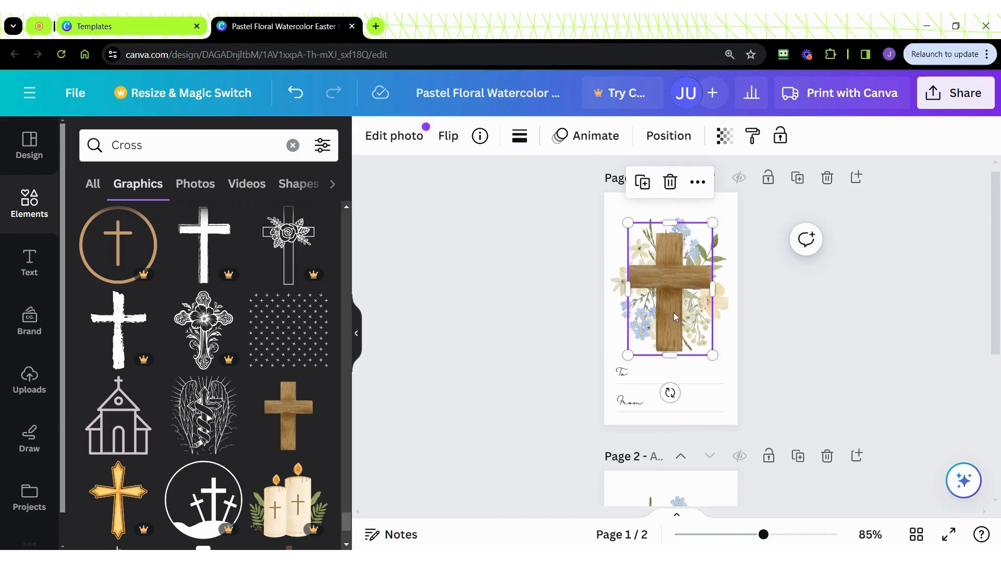
{"action": "left_click_drag", "start_coordinate": [672, 316], "coordinate": [675, 313]}
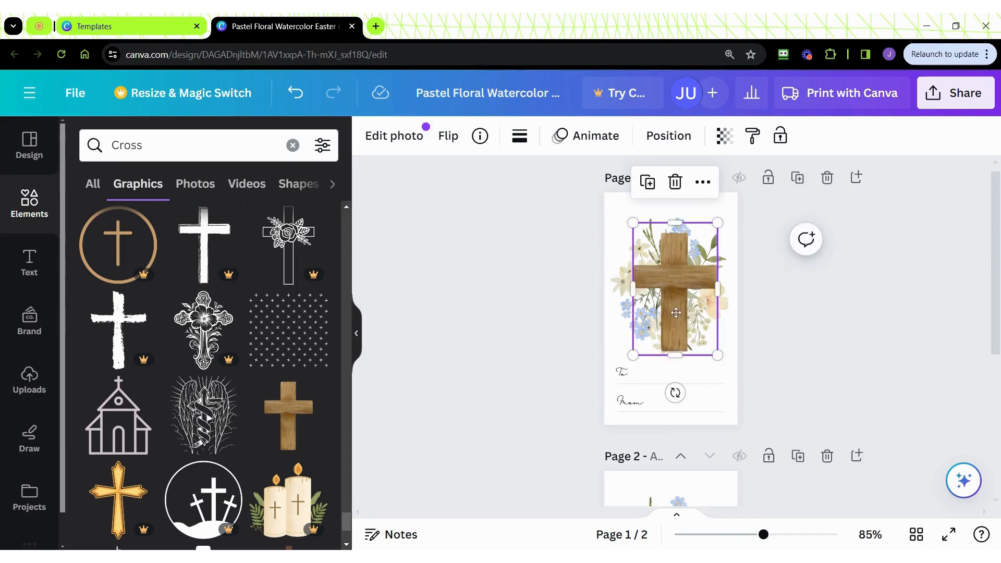
Select the wooden cross together with all the surrounding flowers on page 1 and move them slightly down toward the "To" line.
{"action": "left_click", "coordinate": [752, 342]}
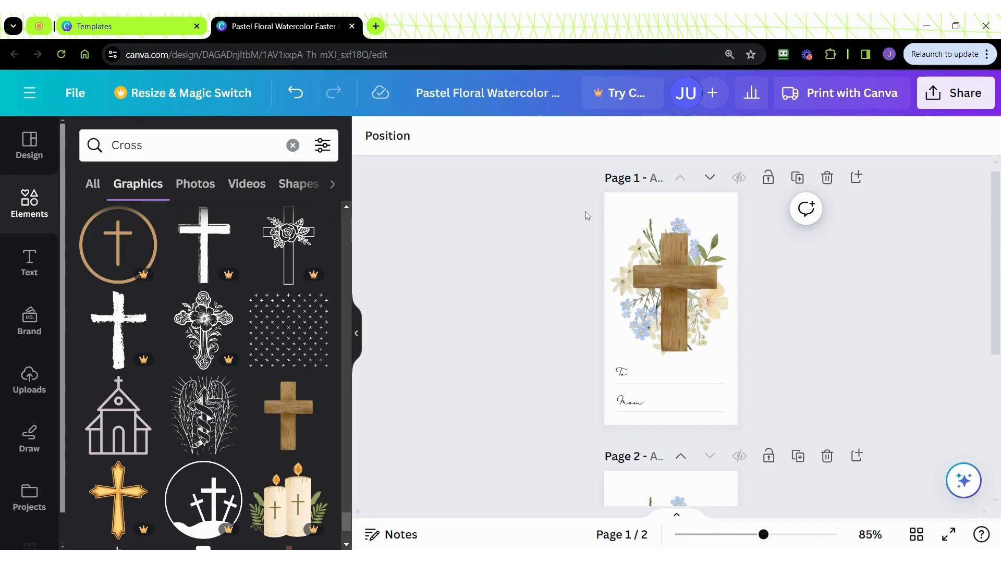
{"action": "left_click_drag", "start_coordinate": [594, 216], "coordinate": [746, 361]}
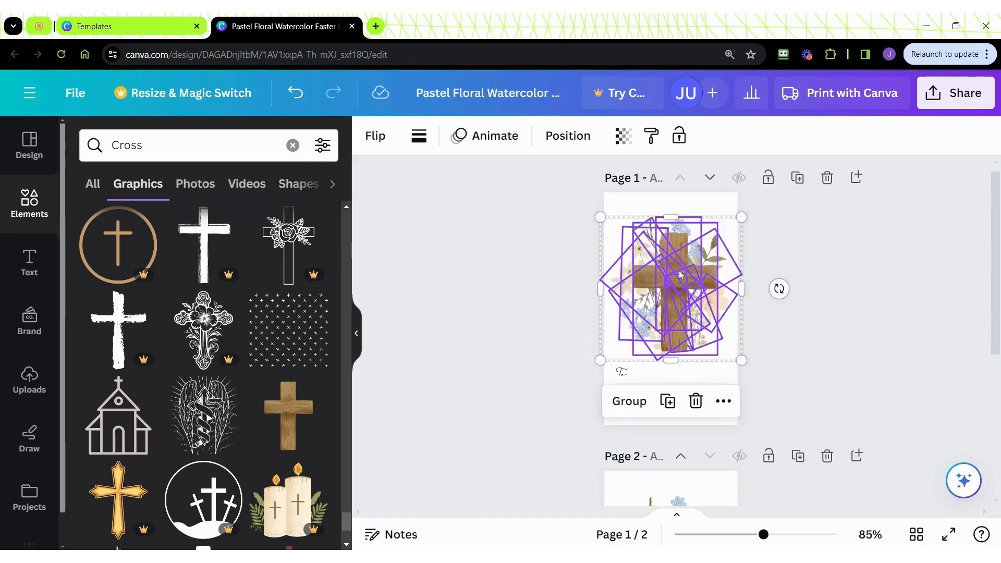
{"action": "left_click_drag", "start_coordinate": [680, 277], "coordinate": [681, 285]}
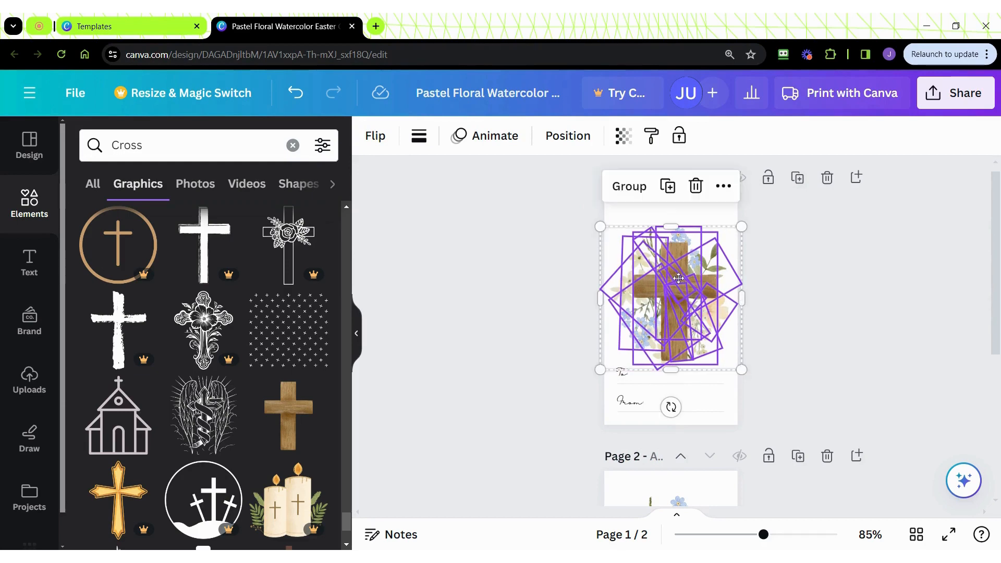
{"action": "left_click", "coordinate": [762, 353]}
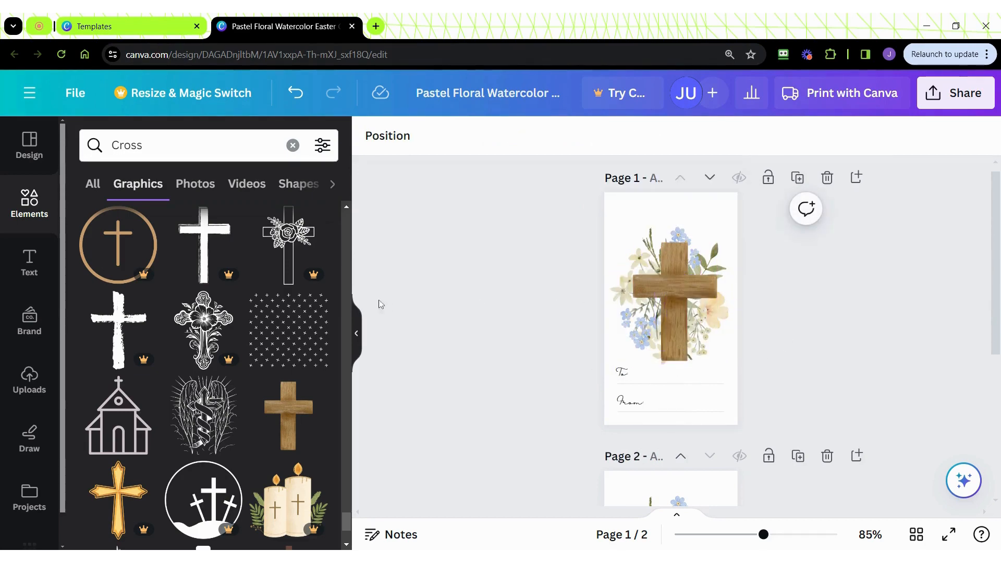
Add a subheading text box to page 1 and place it above the wooden cross.
{"action": "left_click", "coordinate": [37, 267]}
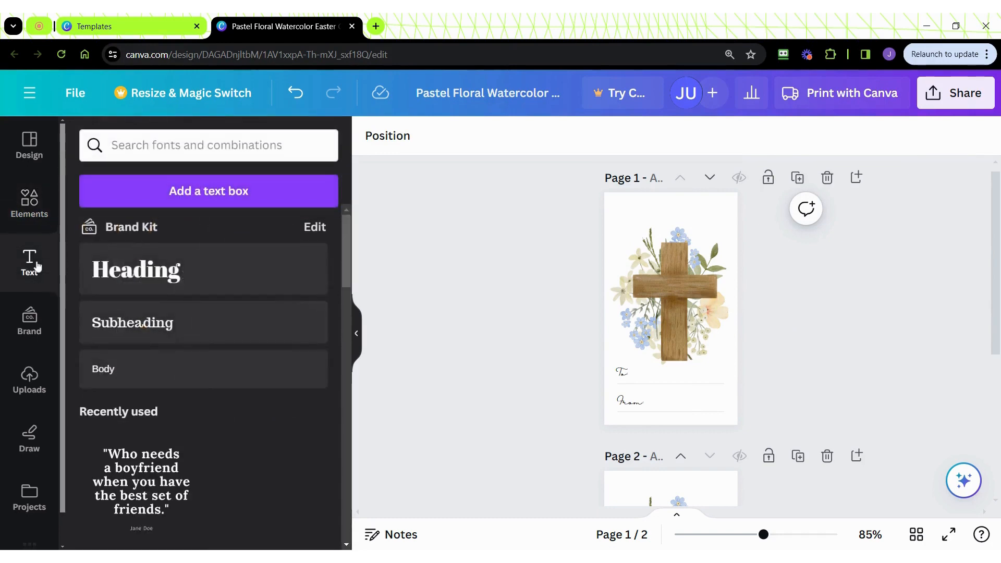
{"action": "left_click", "coordinate": [177, 324]}
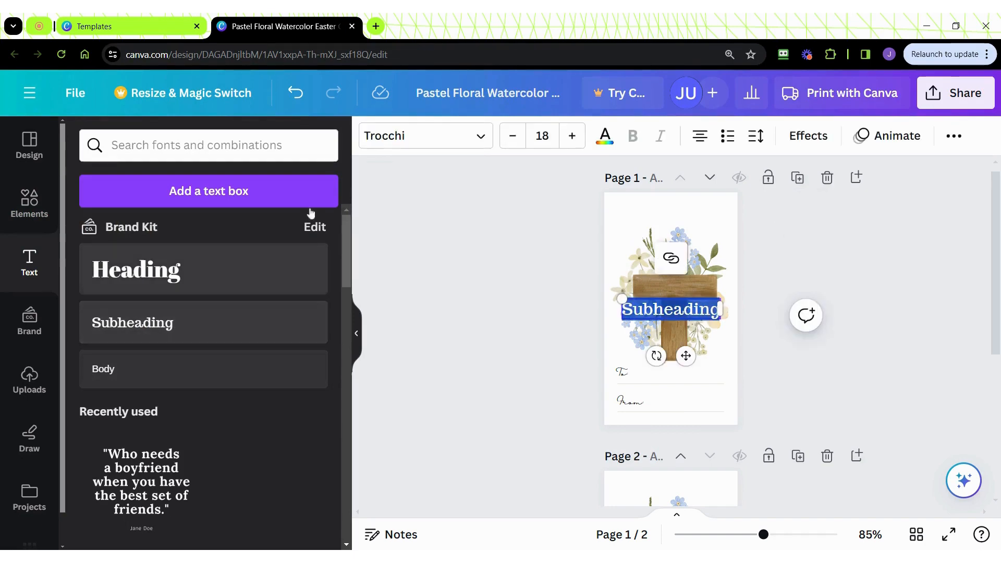
{"action": "left_click", "coordinate": [392, 144]}
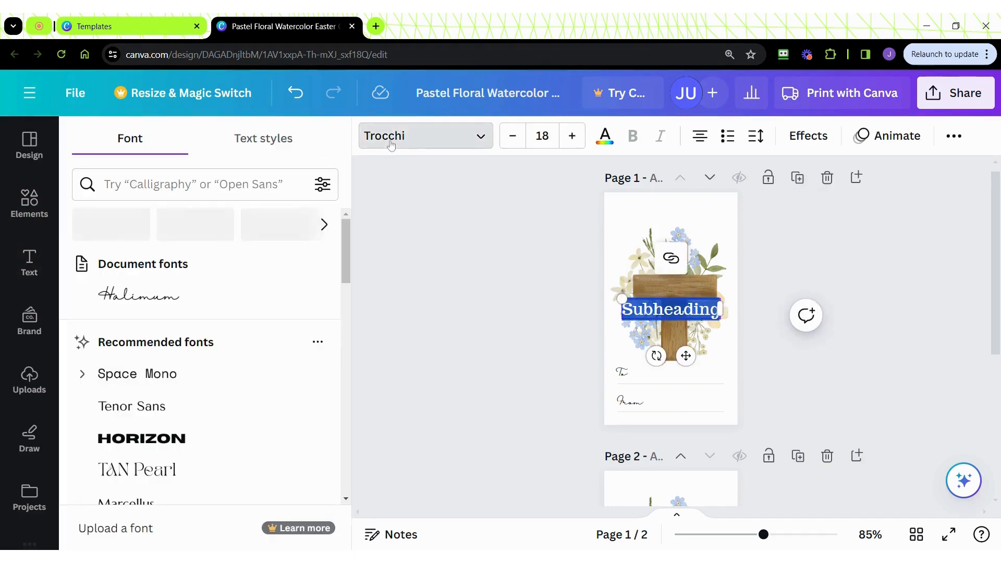
{"action": "left_click_drag", "start_coordinate": [343, 229], "coordinate": [351, 247]}
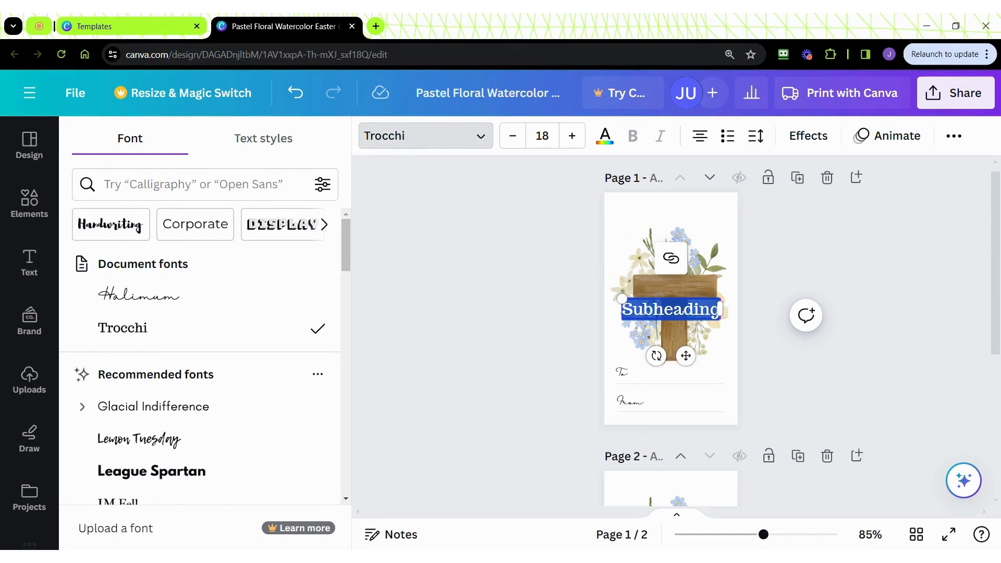
{"action": "left_click_drag", "start_coordinate": [685, 355], "coordinate": [685, 271]}
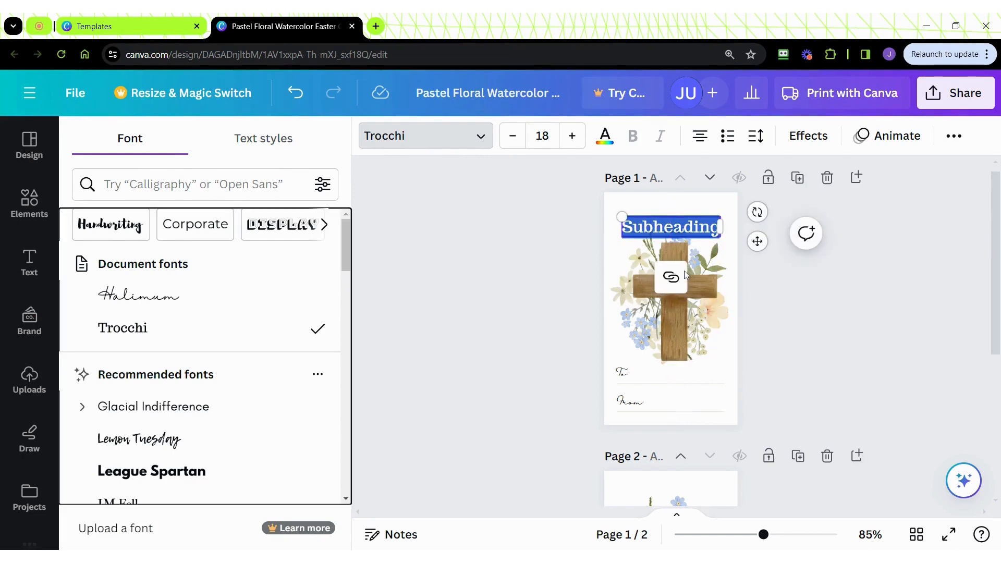
Replace the subheading placeholder text above the cross with "You are Loved!".
{"action": "left_click", "coordinate": [693, 227]}
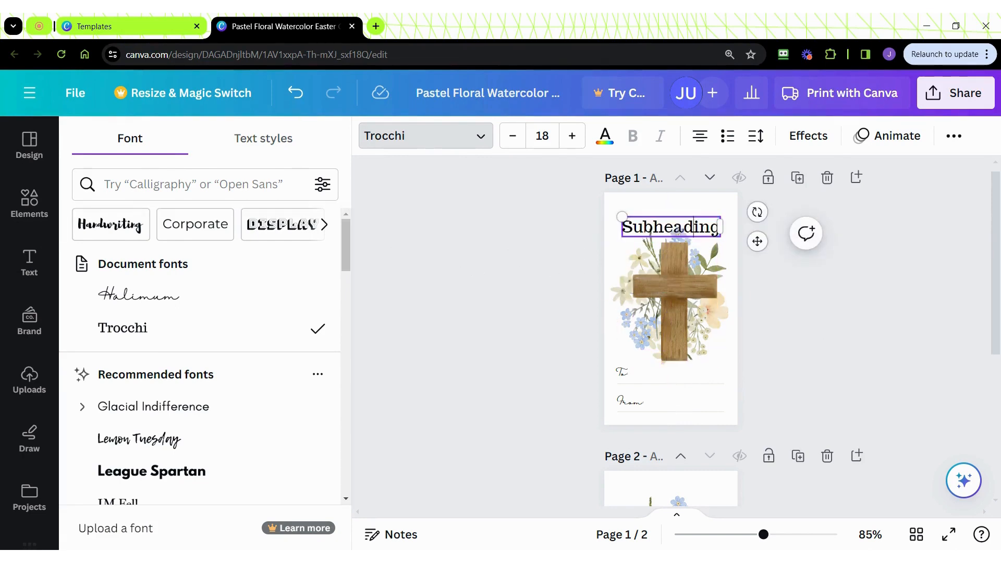
{"action": "key", "text": "ctrl+a"}
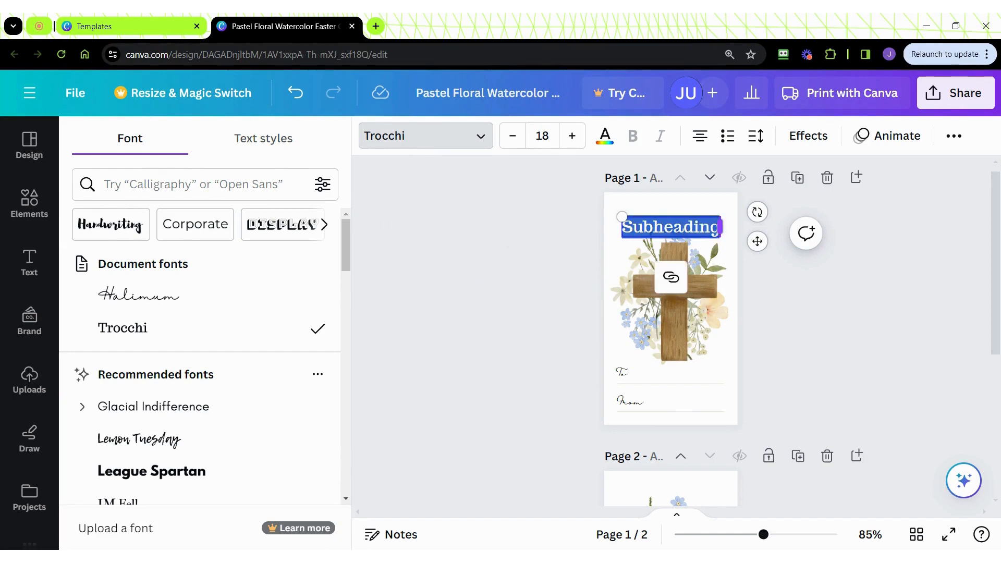
{"action": "type", "text": "You"}
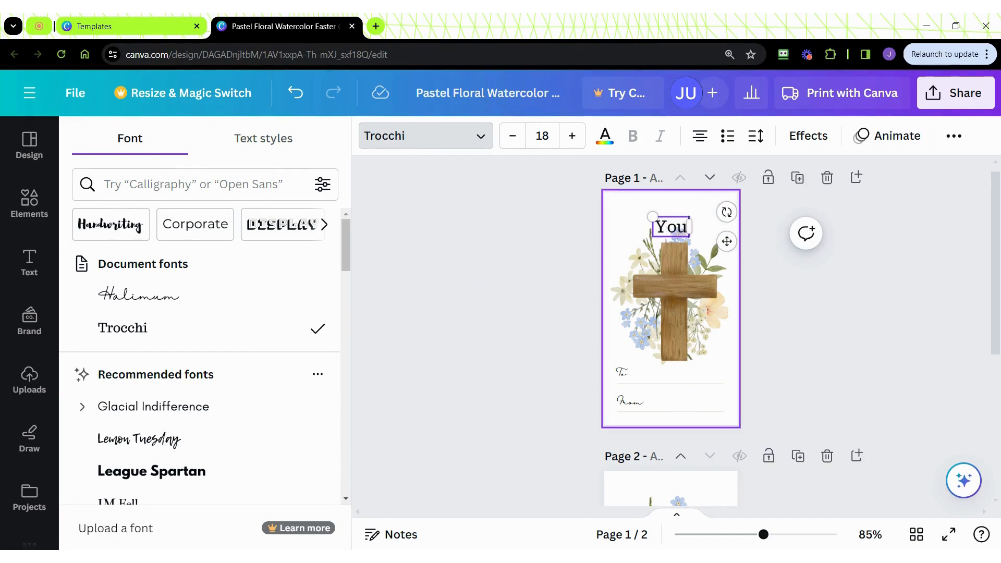
{"action": "type", "text": " are Loved"}
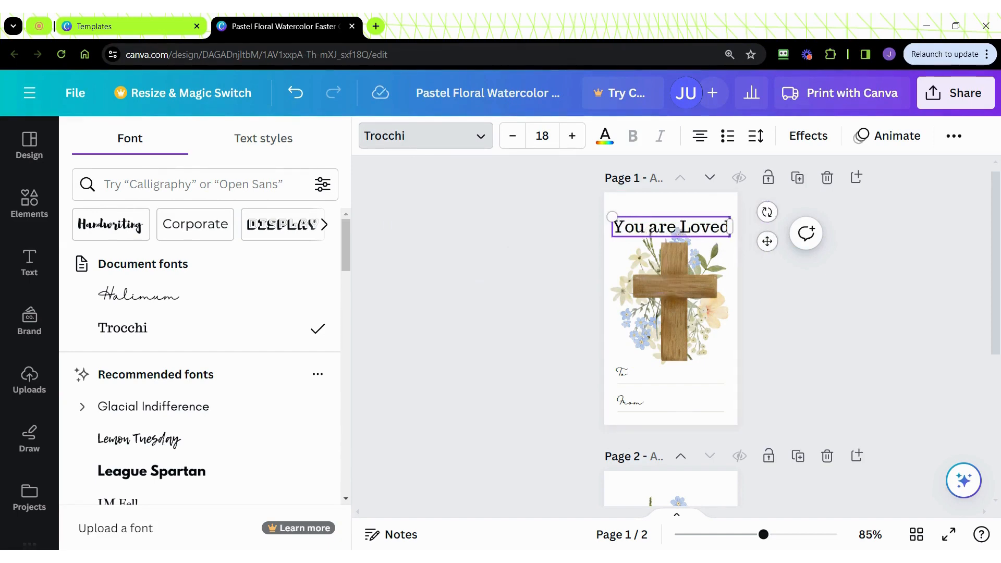
{"action": "type", "text": "!"}
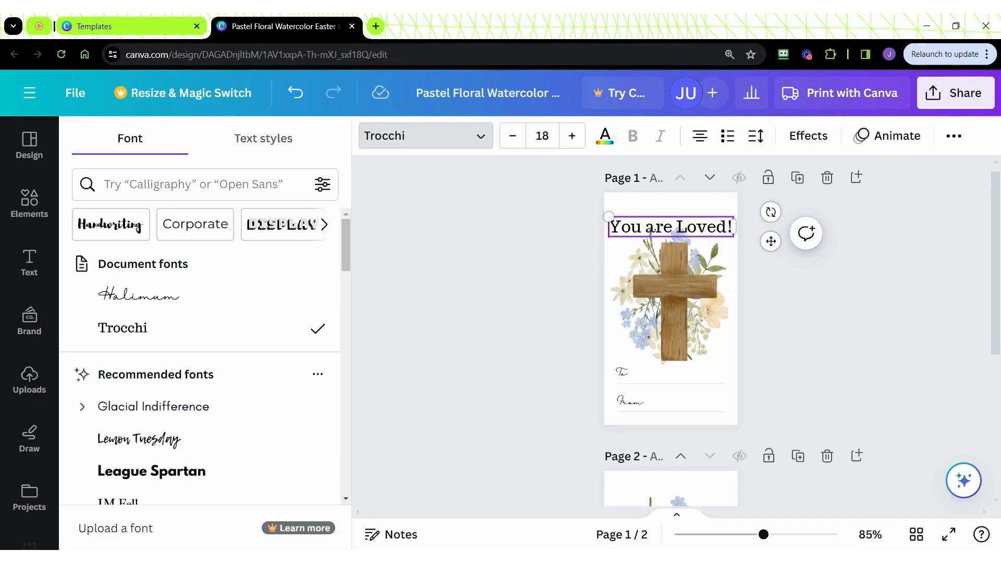
Set the font size of the "You are Loved!" text to 16.
{"action": "left_click_drag", "start_coordinate": [609, 227], "coordinate": [735, 228]}
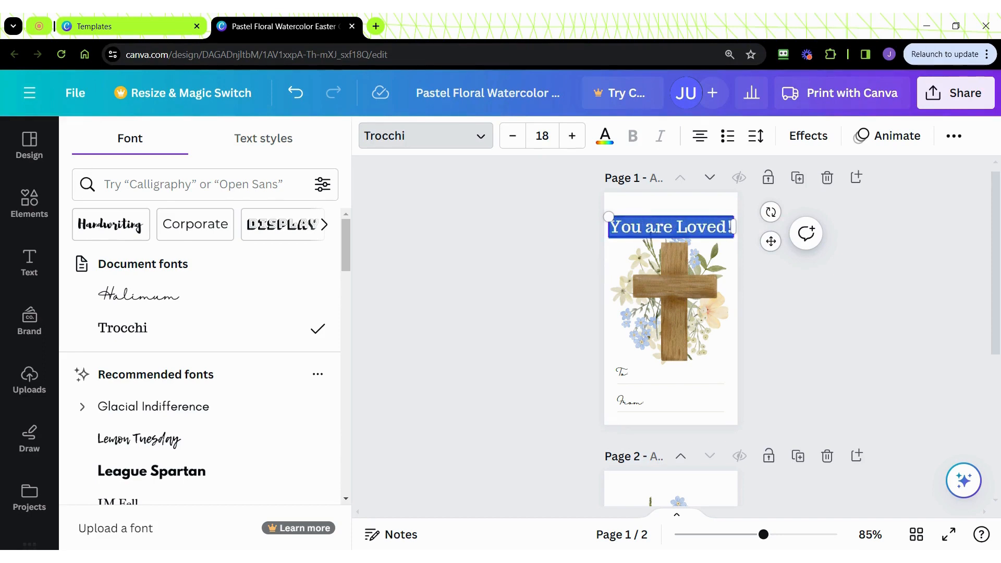
{"action": "left_click", "coordinate": [518, 140]}
{"action": "left_click", "coordinate": [513, 137]}
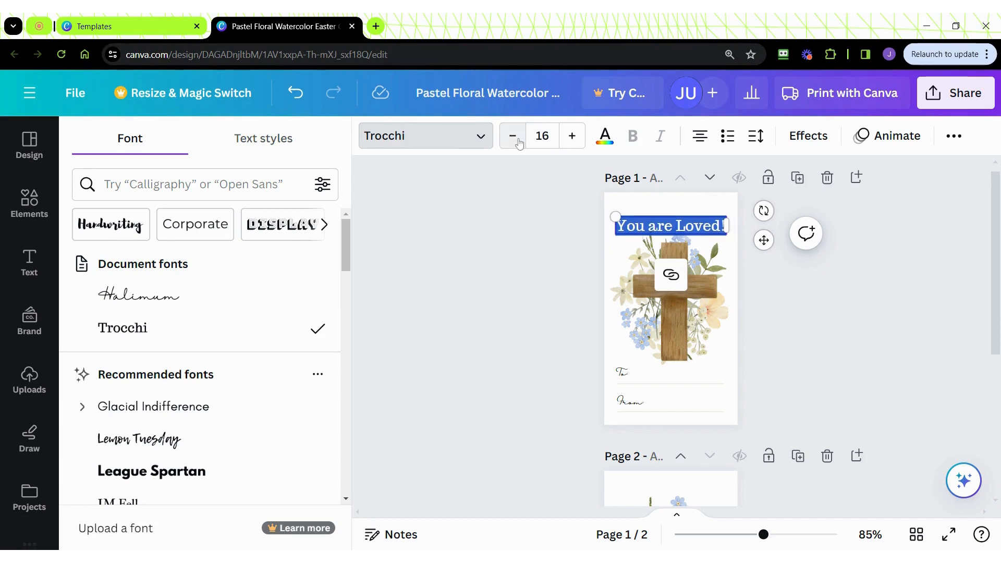
{"action": "left_click", "coordinate": [570, 138]}
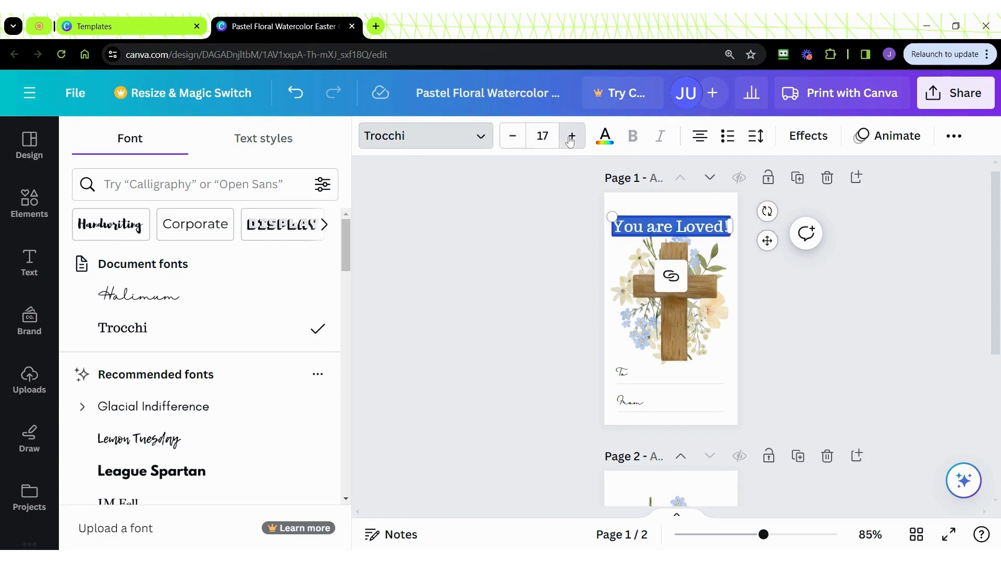
{"action": "left_click", "coordinate": [571, 140]}
{"action": "left_click", "coordinate": [522, 139]}
{"action": "left_click", "coordinate": [521, 140]}
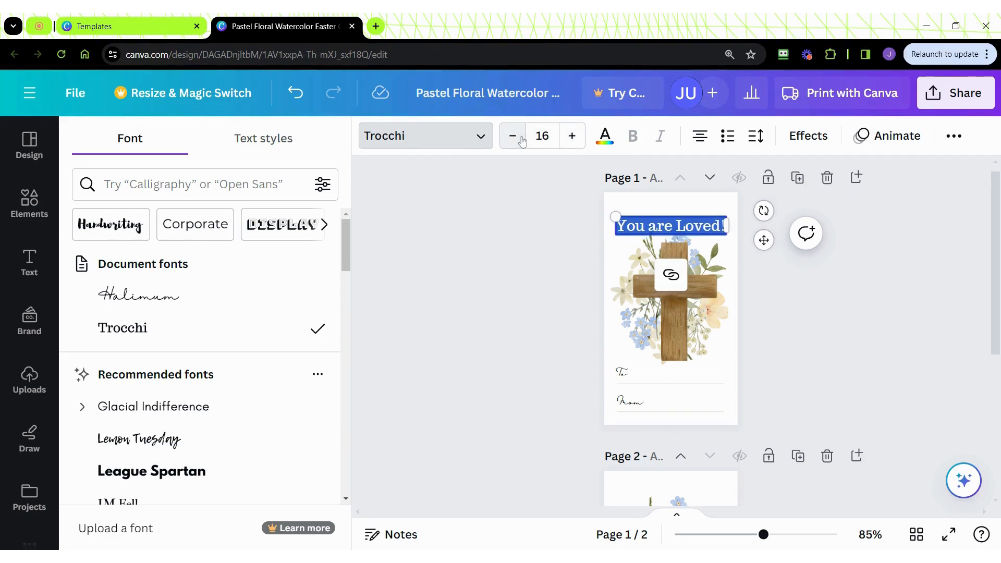
{"action": "left_click", "coordinate": [542, 136]}
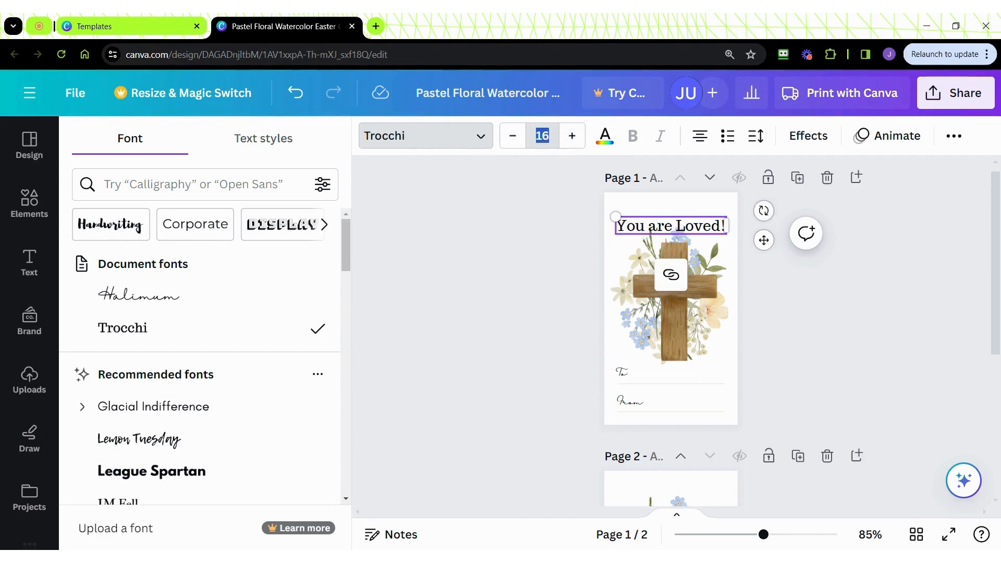
{"action": "left_click", "coordinate": [501, 211]}
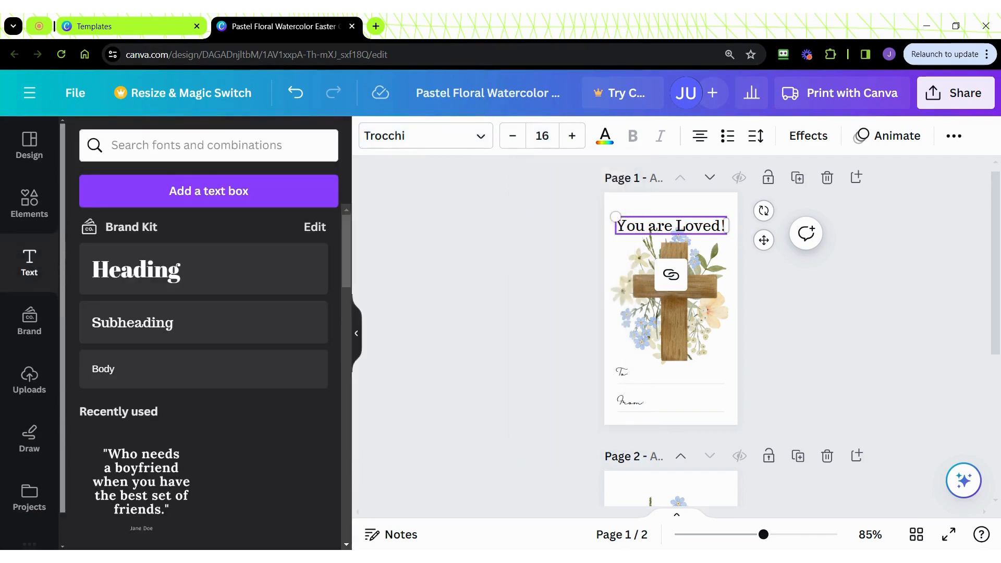
Recolor the "You are Loved!" text with the darkest olive green from the photo colors of the green sprig.
{"action": "left_click", "coordinate": [663, 231]}
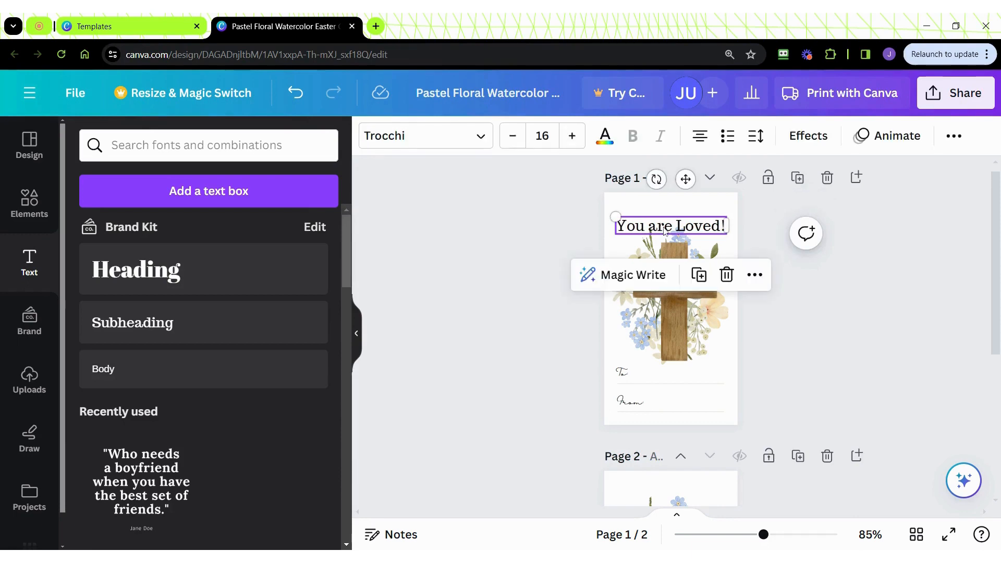
{"action": "left_click", "coordinate": [606, 138]}
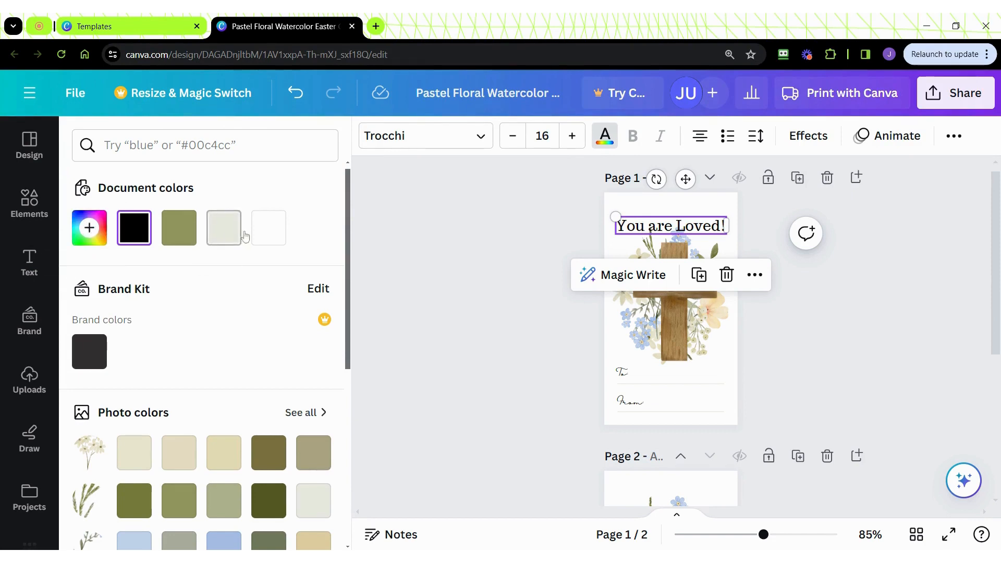
{"action": "left_click_drag", "start_coordinate": [345, 232], "coordinate": [352, 311]}
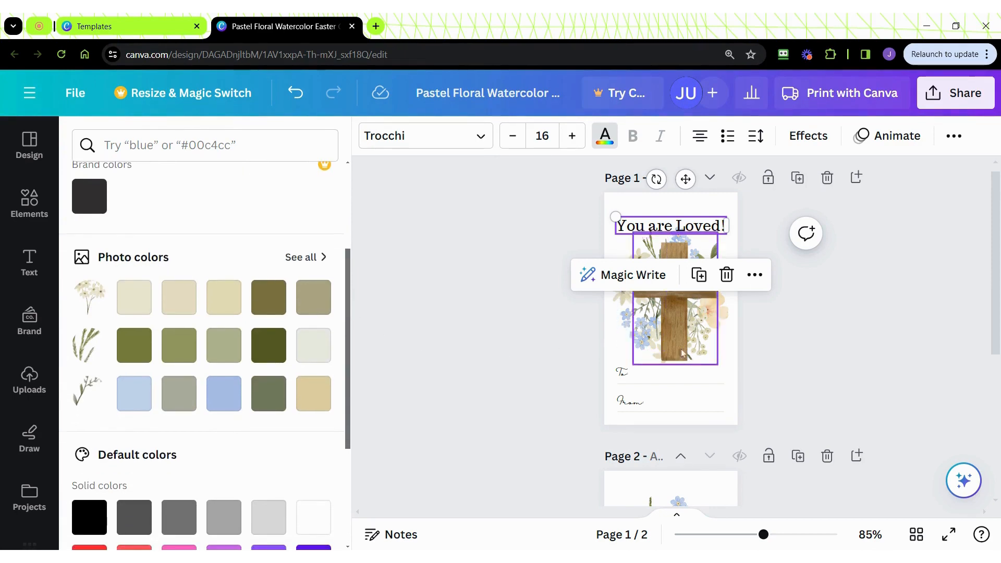
{"action": "left_click", "coordinate": [292, 259]}
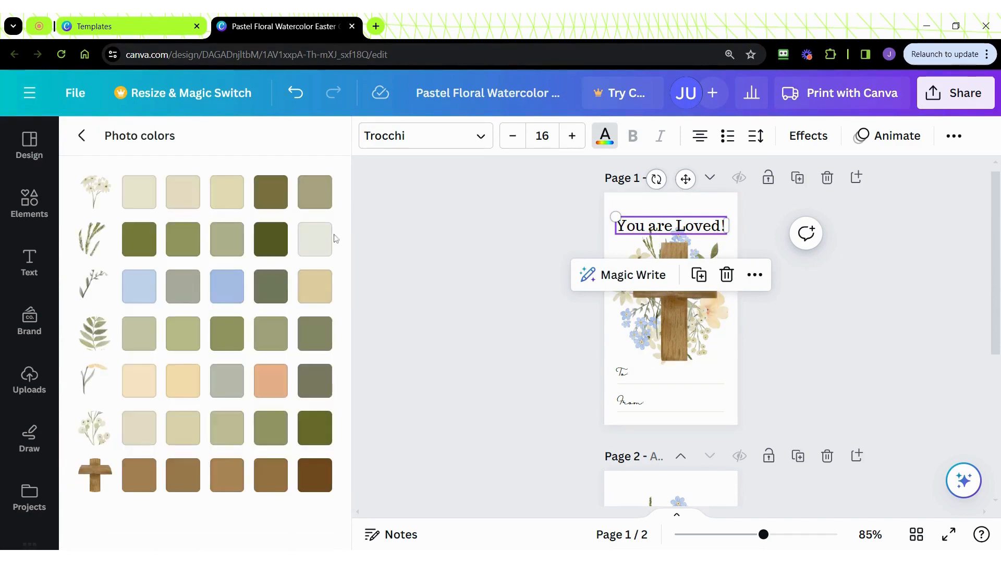
{"action": "left_click", "coordinate": [154, 242]}
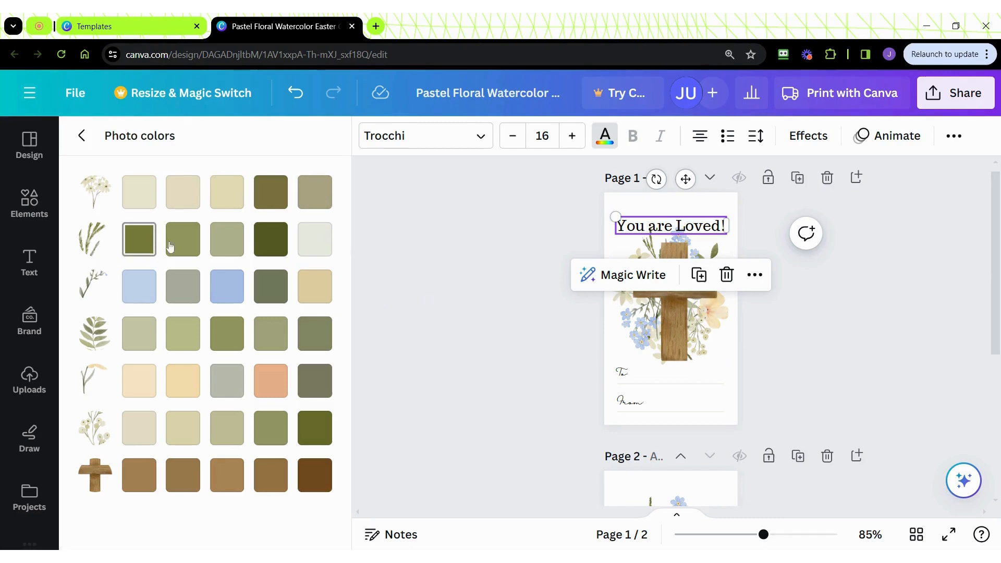
{"action": "left_click", "coordinate": [140, 241]}
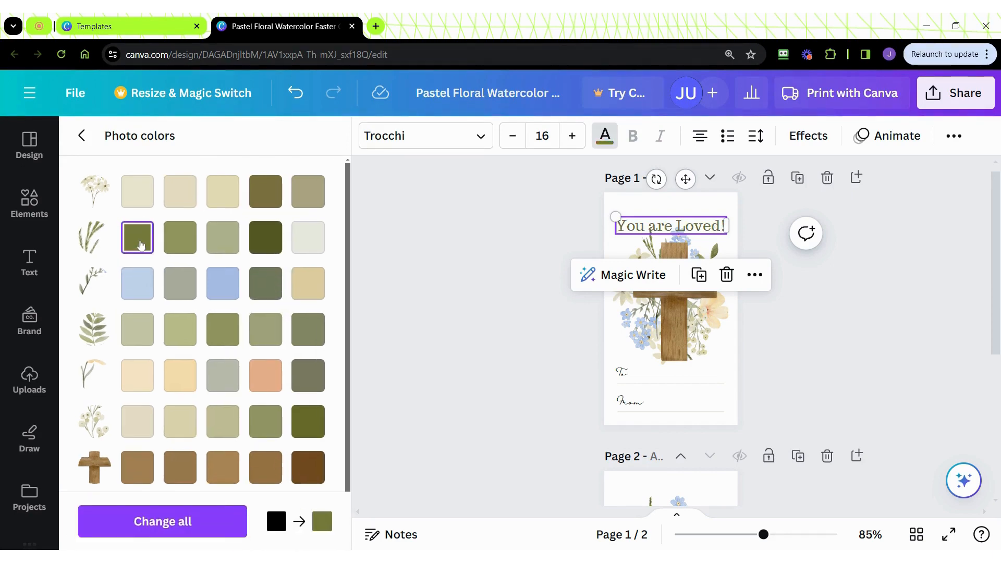
{"action": "left_click", "coordinate": [258, 244]}
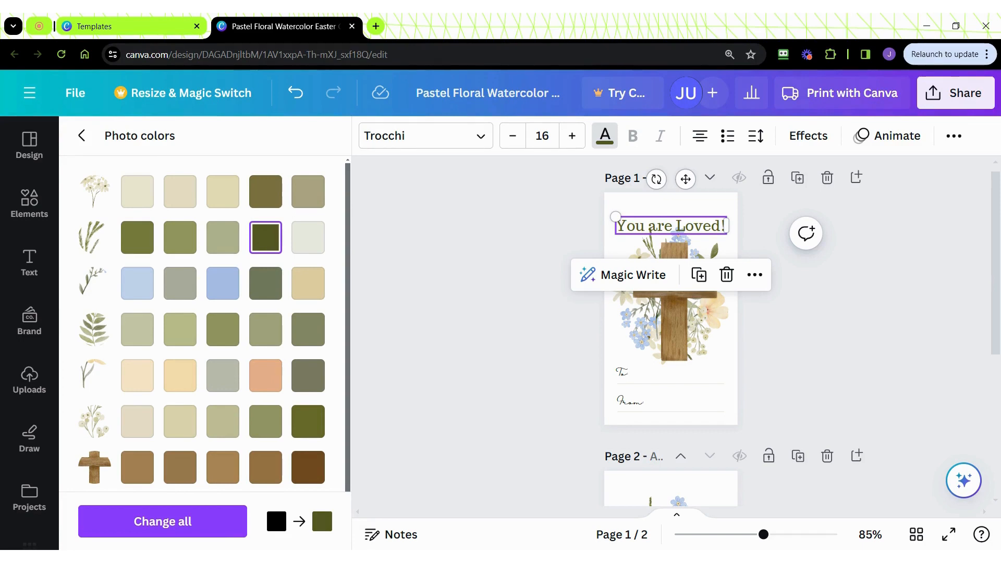
{"action": "left_click", "coordinate": [527, 246]}
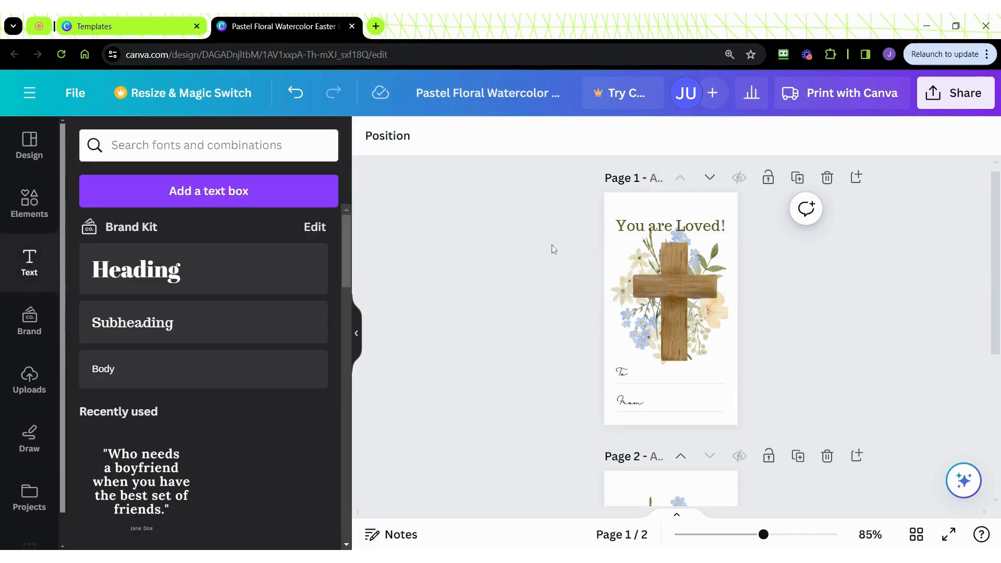
Try the Outline, Splice, Hollow, Shadow and Lift effects on the "You are Loved!" text, and set its style back to None.
{"action": "left_click", "coordinate": [702, 229]}
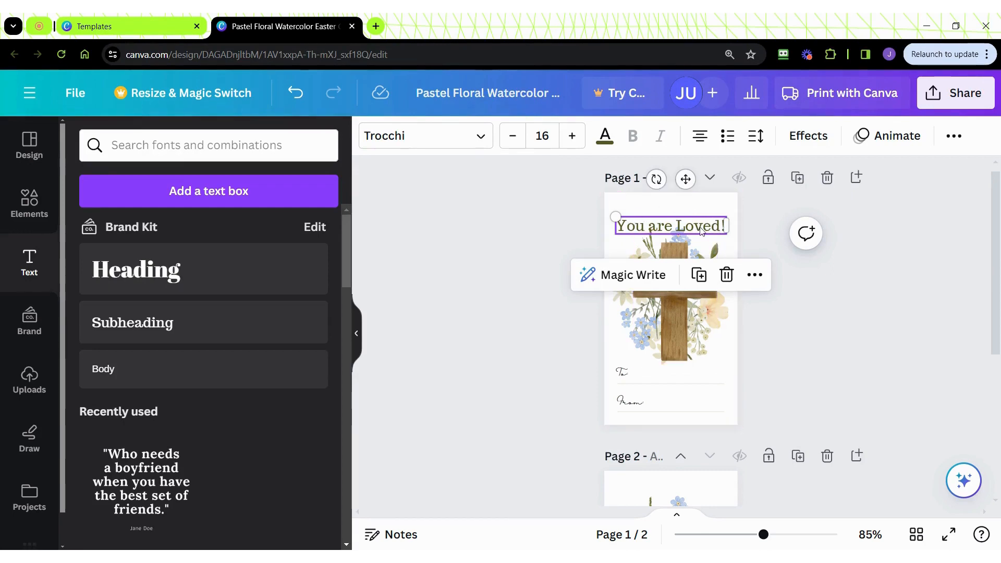
{"action": "left_click", "coordinate": [801, 141]}
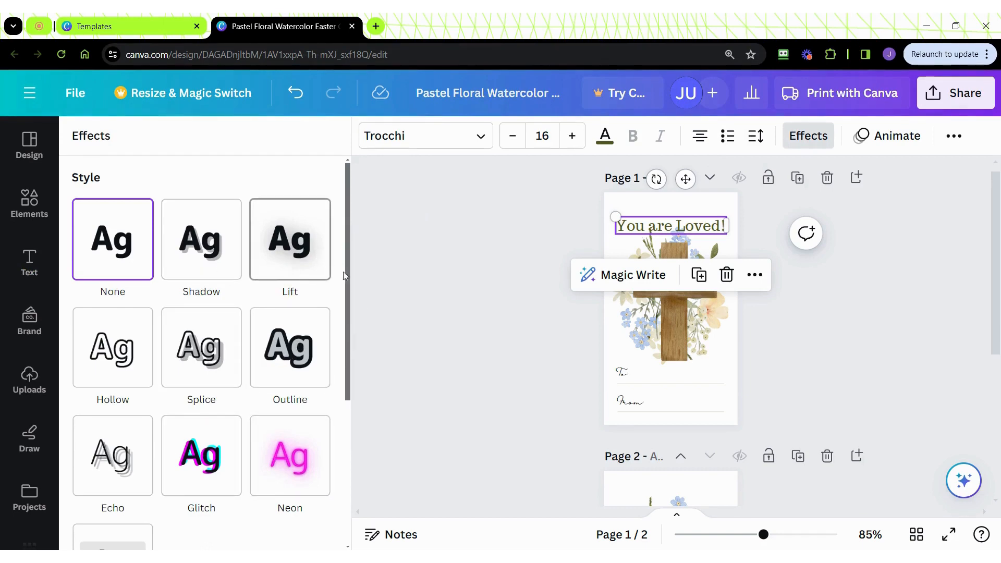
{"action": "left_click", "coordinate": [313, 352]}
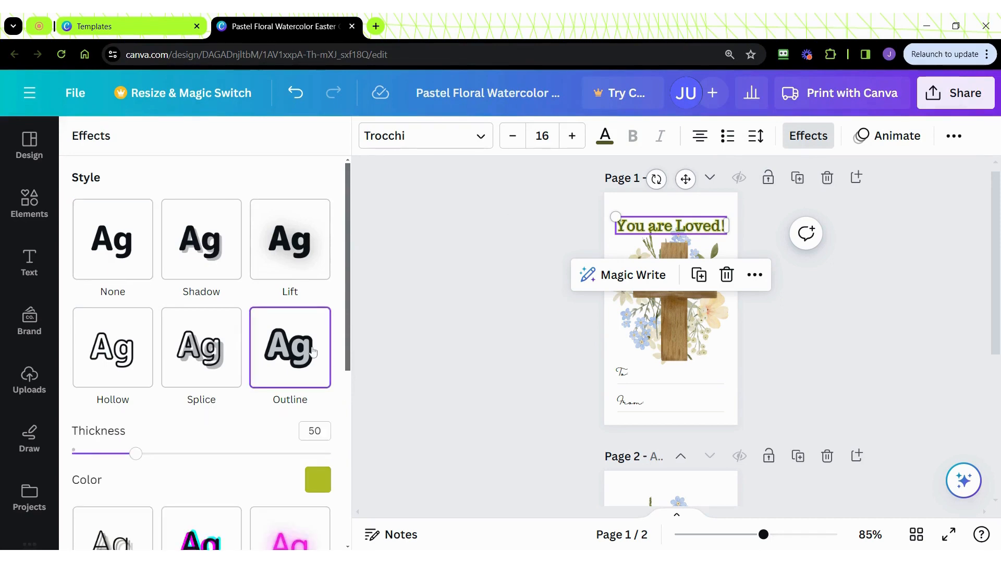
{"action": "left_click", "coordinate": [204, 356]}
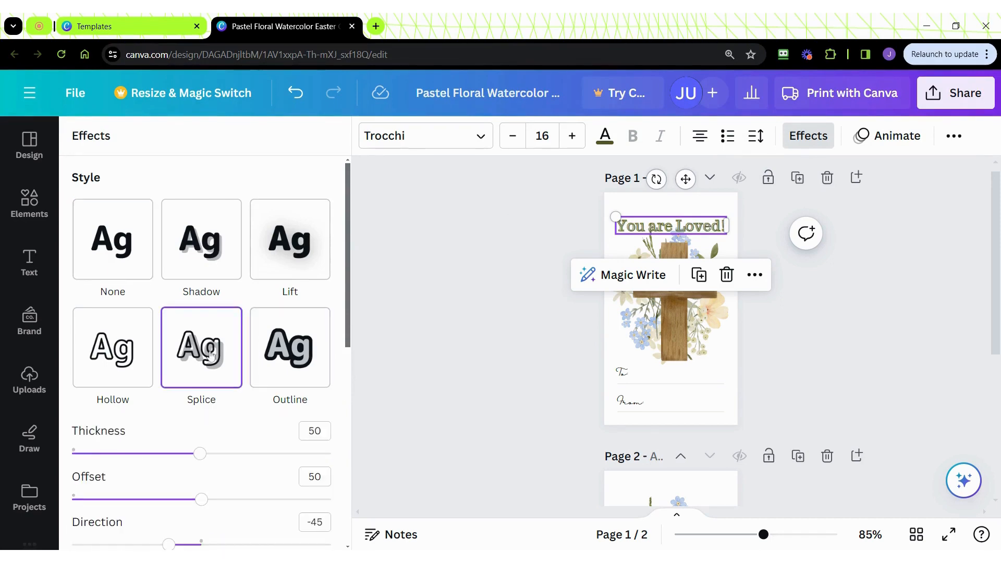
{"action": "left_click", "coordinate": [126, 357]}
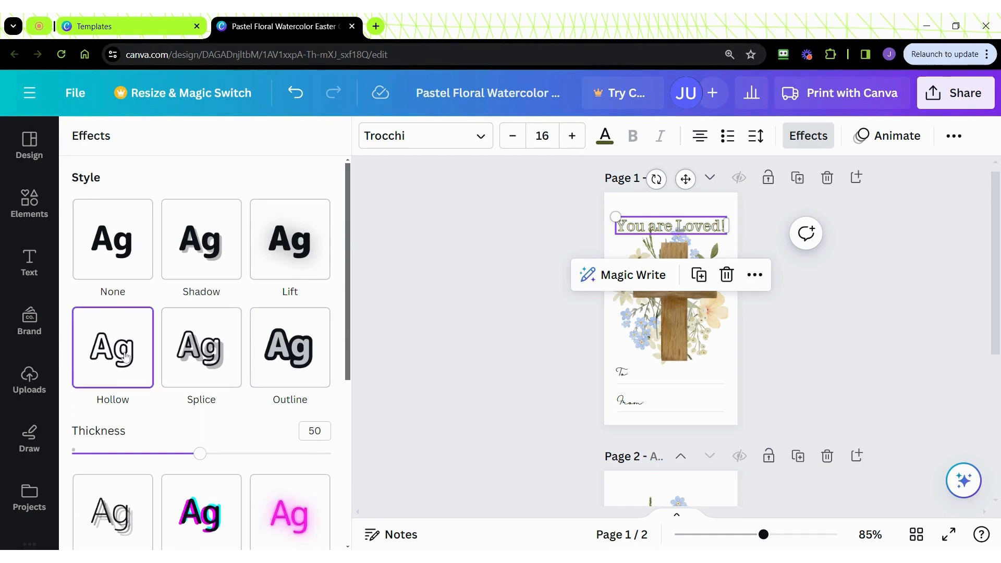
{"action": "left_click", "coordinate": [203, 273]}
{"action": "left_click", "coordinate": [290, 259]}
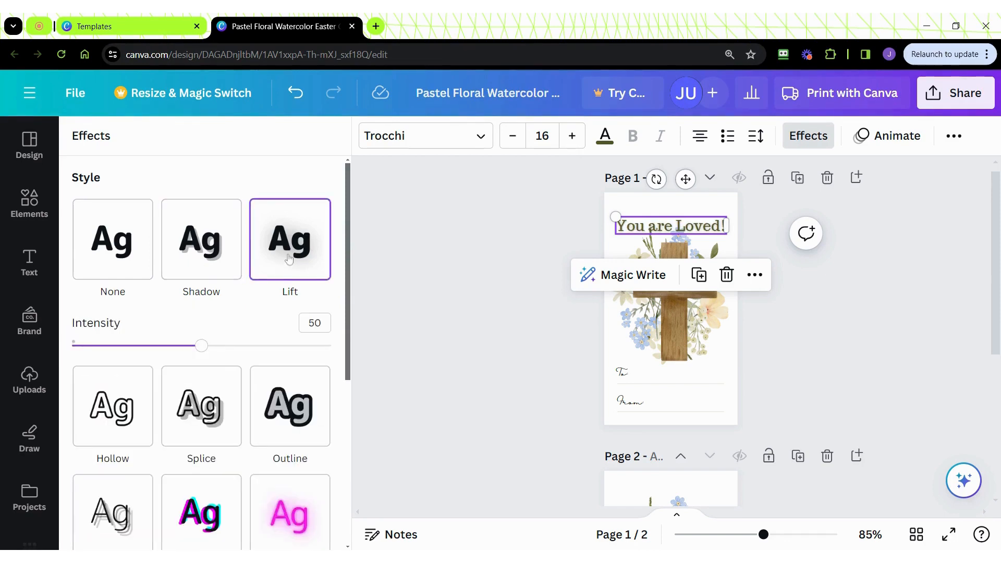
{"action": "left_click", "coordinate": [134, 262]}
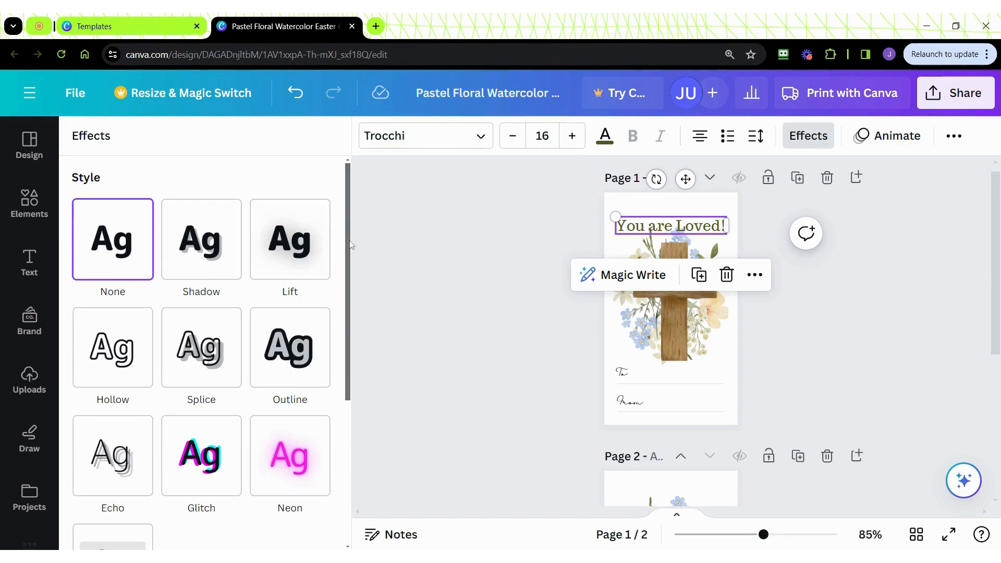
Apply the Curve shape to the "You are Loved!" text and move the arched text slightly up, over the top of the cross.
{"action": "left_click_drag", "start_coordinate": [350, 244], "coordinate": [349, 410]}
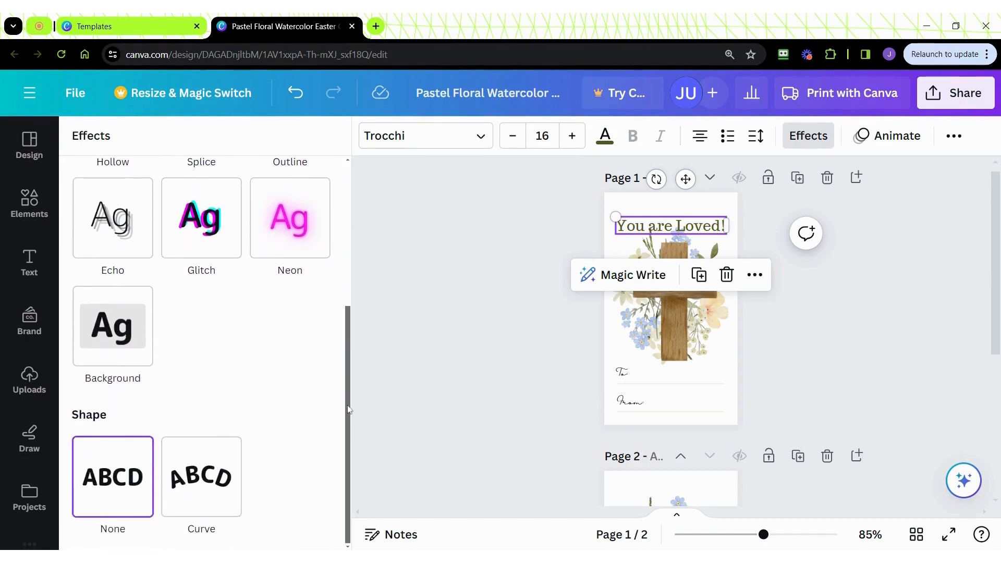
{"action": "left_click", "coordinate": [206, 482]}
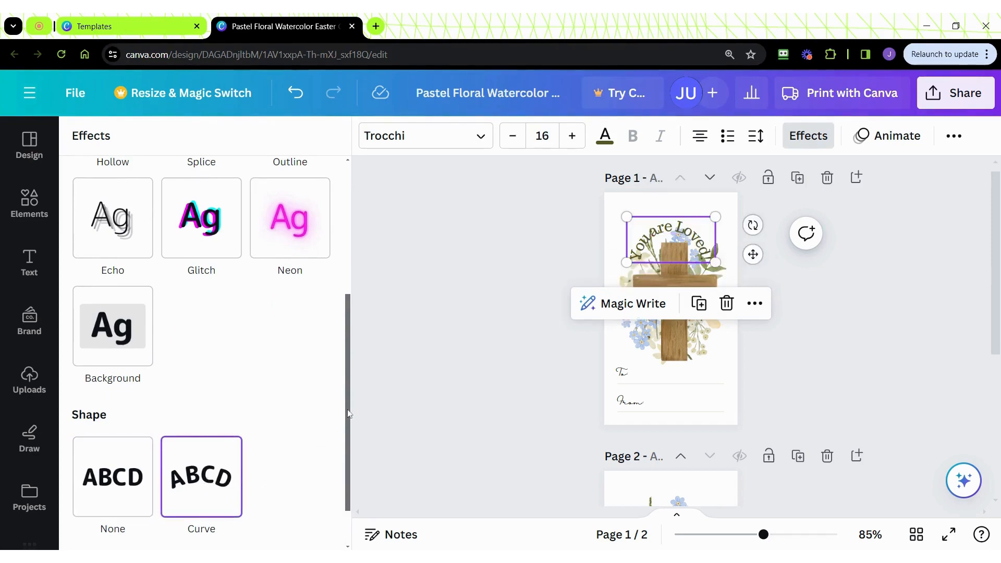
{"action": "left_click_drag", "start_coordinate": [350, 413], "coordinate": [349, 475]}
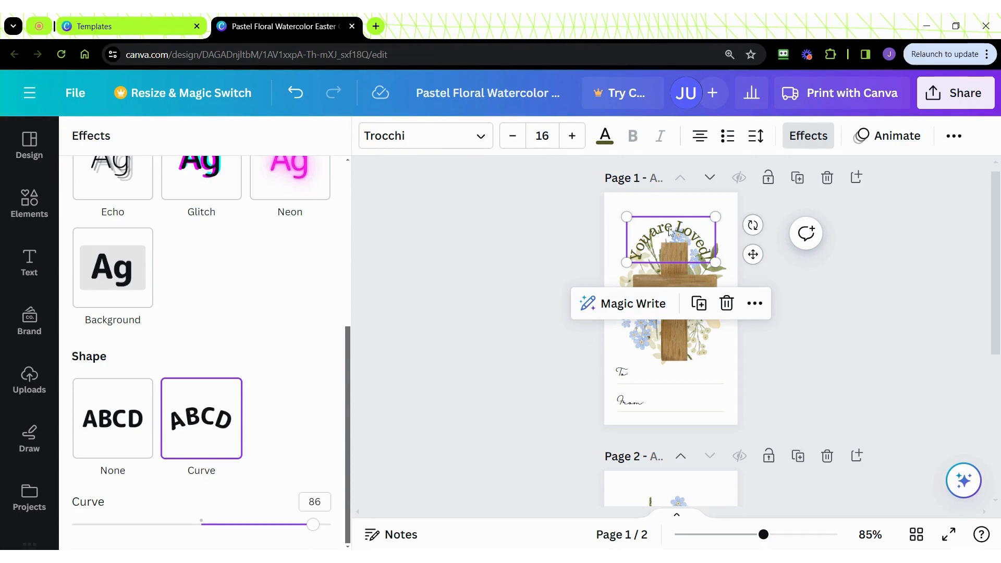
{"action": "left_click_drag", "start_coordinate": [681, 226], "coordinate": [678, 212]}
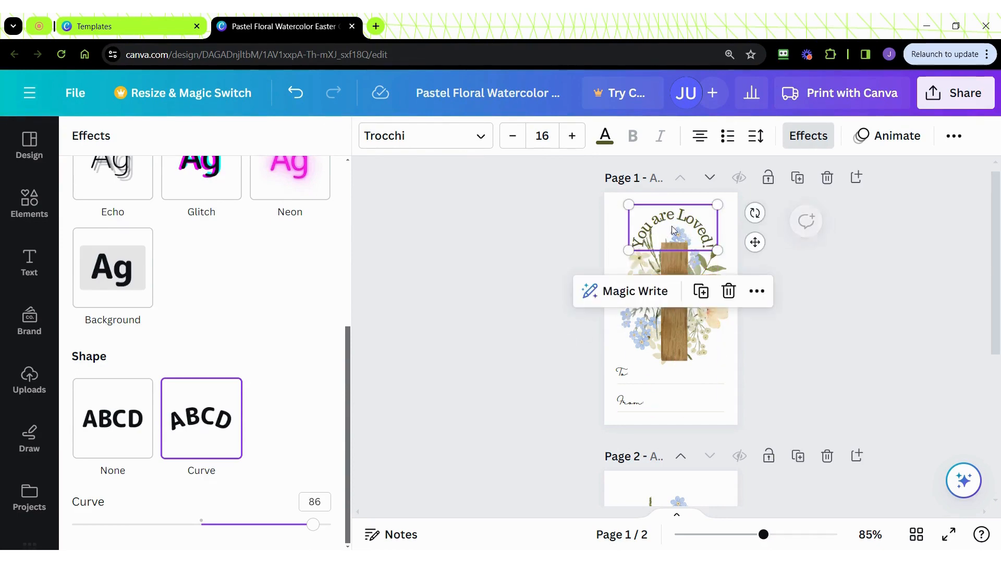
{"action": "left_click", "coordinate": [530, 338]}
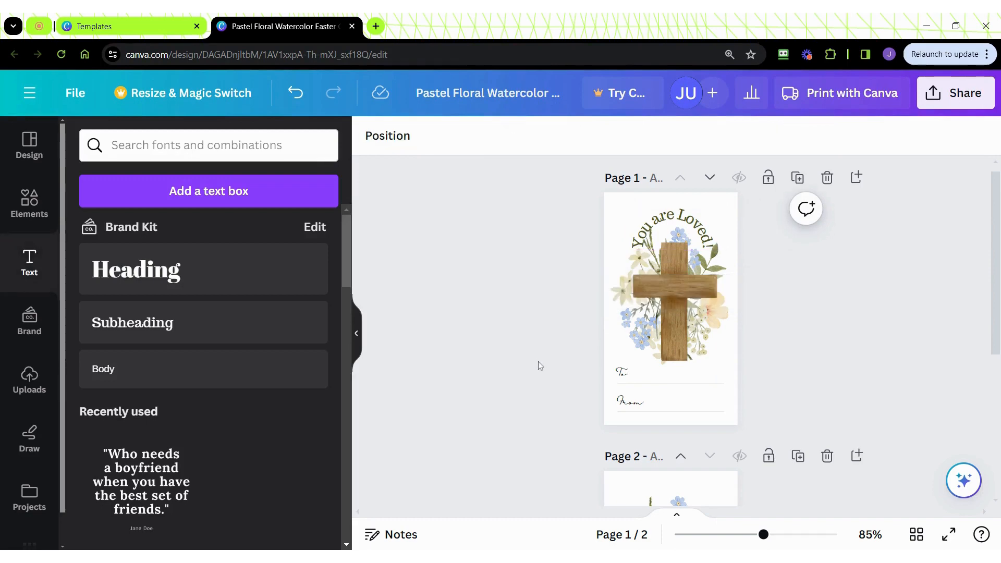
Reduce the curve amount of the "You are Loved!" text so it forms a flatter, wider arc above the cross.
{"action": "left_click", "coordinate": [702, 228]}
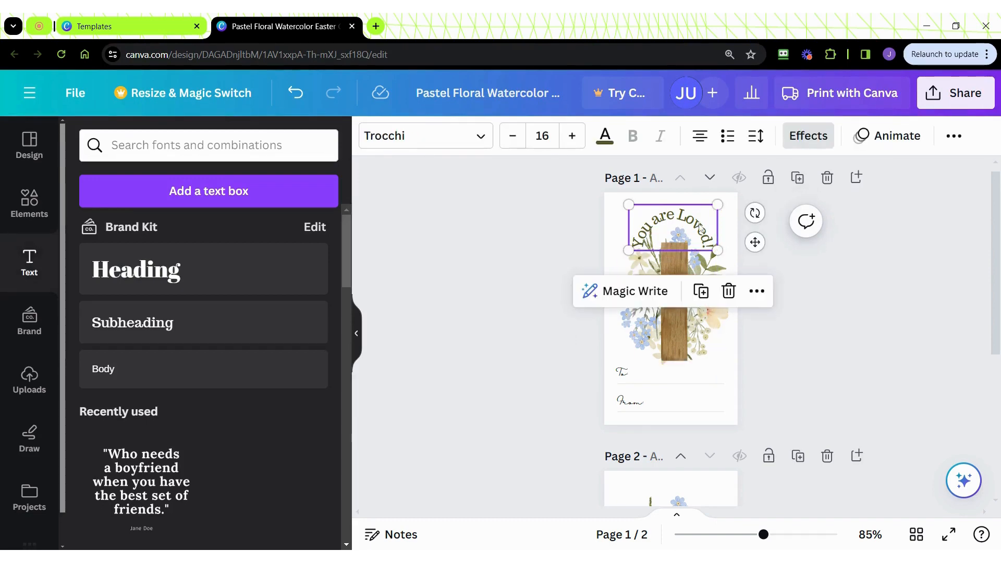
{"action": "left_click", "coordinate": [797, 149]}
{"action": "scroll", "coordinate": [349, 356], "scroll_direction": "down", "scroll_amount": 1}
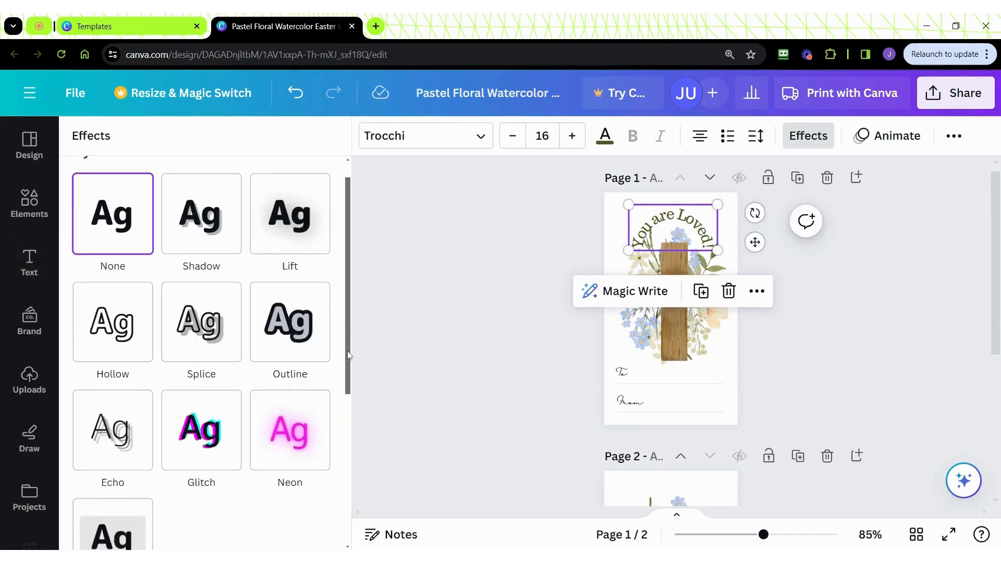
{"action": "left_click_drag", "start_coordinate": [350, 355], "coordinate": [349, 491]}
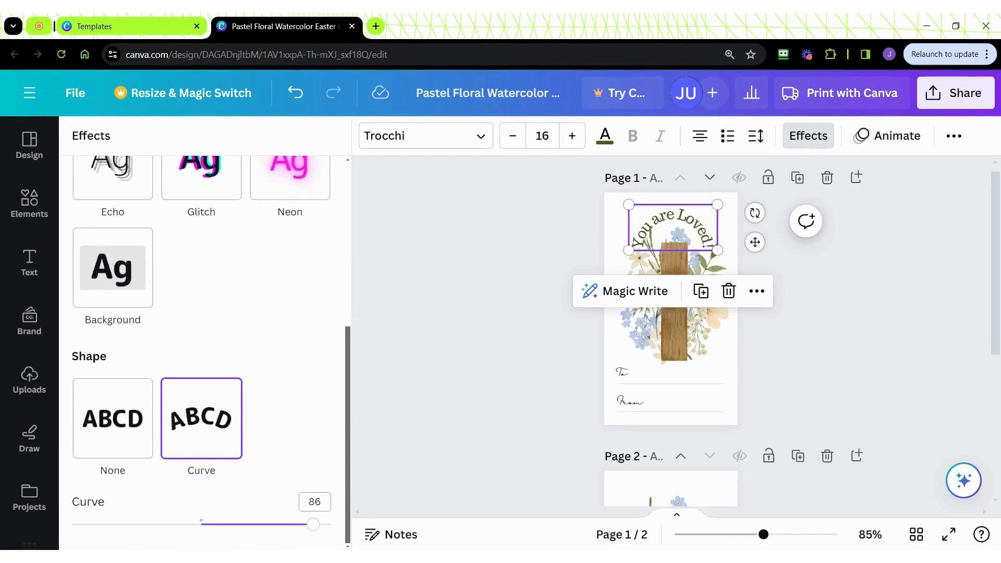
{"action": "left_click_drag", "start_coordinate": [314, 525], "coordinate": [269, 506]}
{"action": "left_click", "coordinate": [666, 228]}
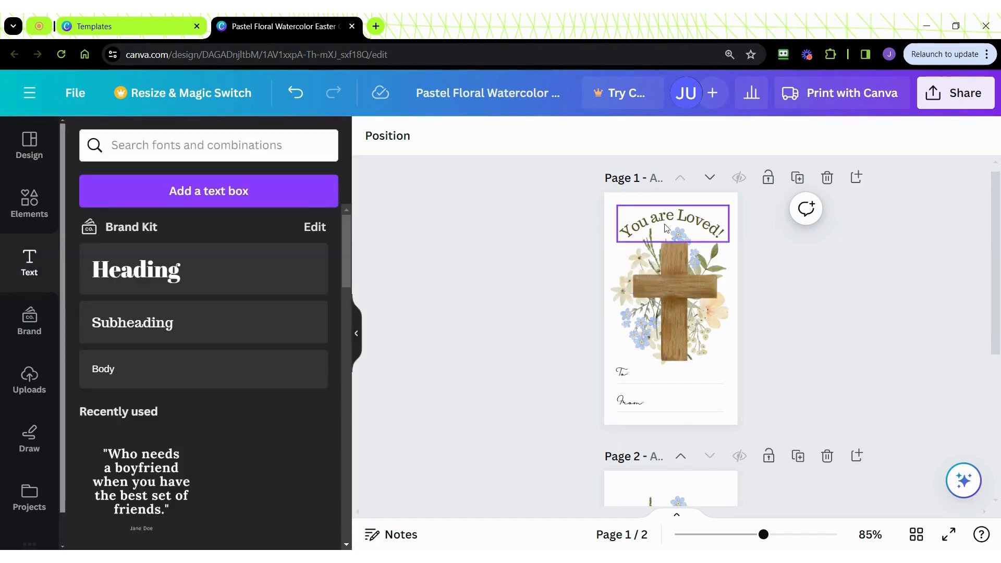
Change the font of the "To:" and "From:" labels below the cross to Trocchi.
{"action": "left_click", "coordinate": [621, 374]}
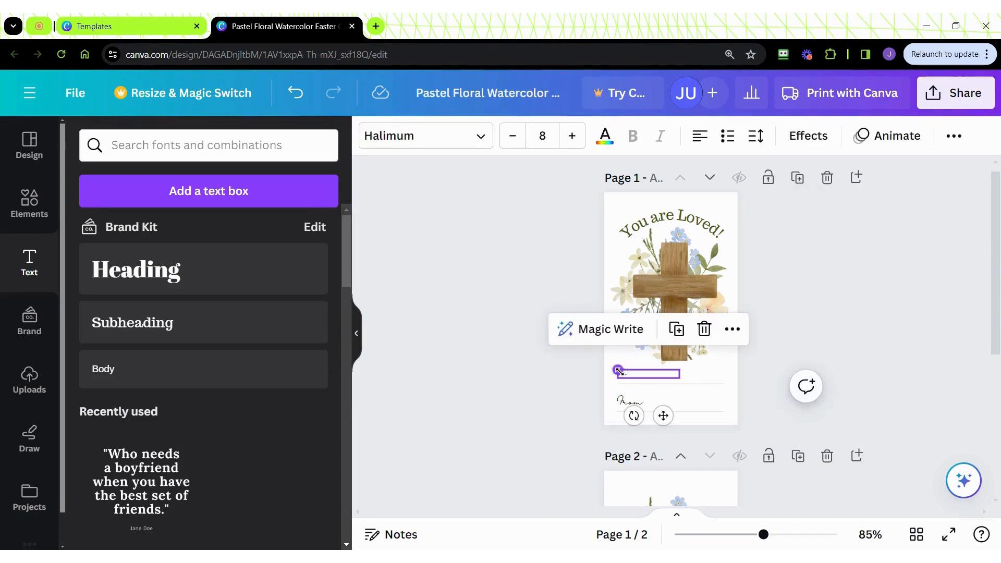
{"action": "left_click", "coordinate": [413, 143]}
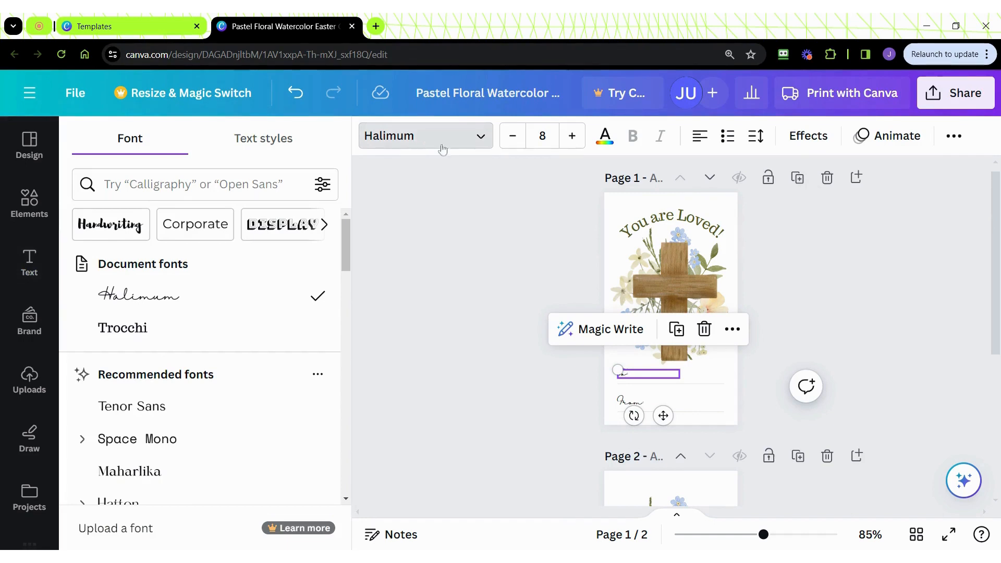
{"action": "left_click", "coordinate": [126, 331]}
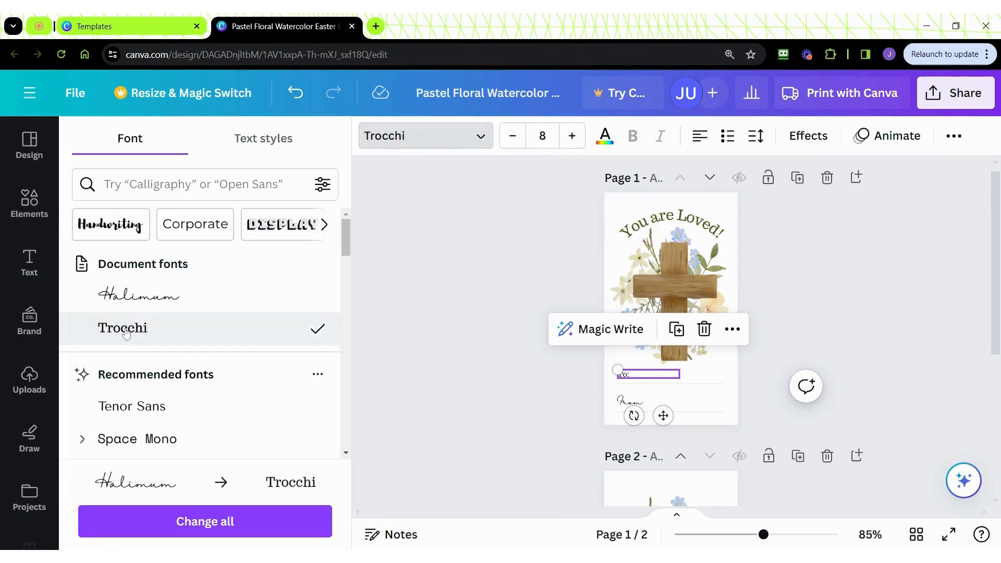
{"action": "left_click", "coordinate": [551, 376]}
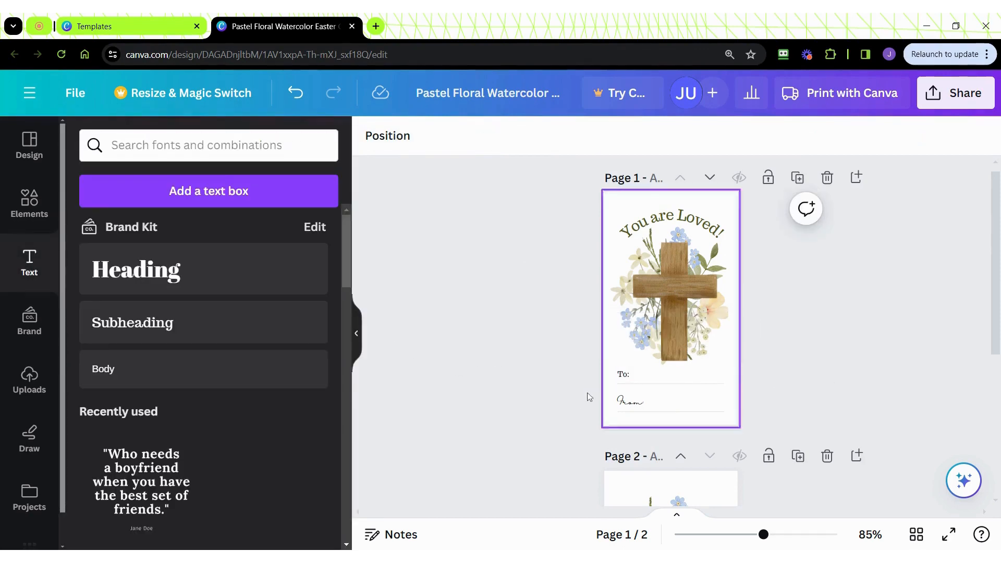
{"action": "left_click", "coordinate": [635, 403]}
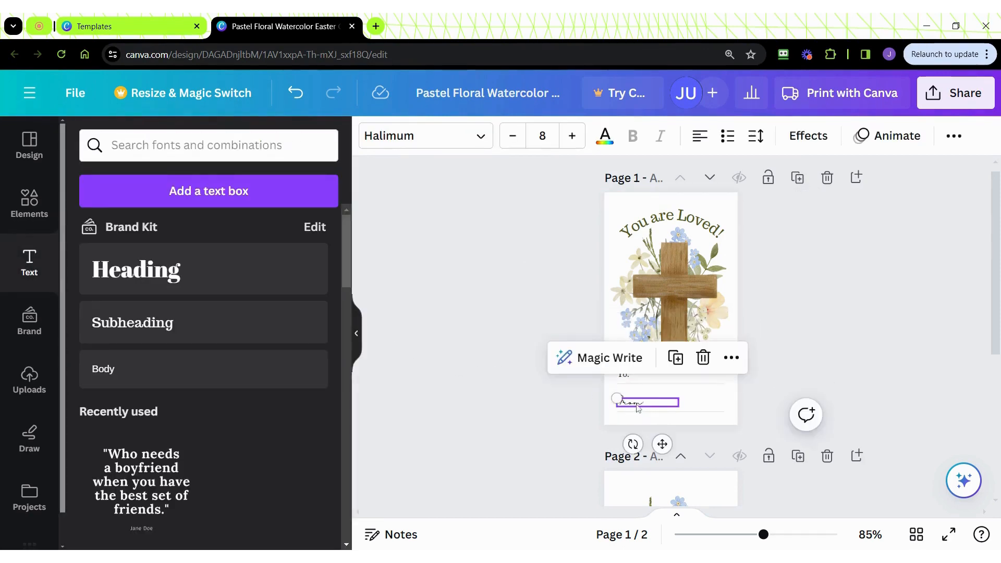
{"action": "left_click", "coordinate": [415, 136]}
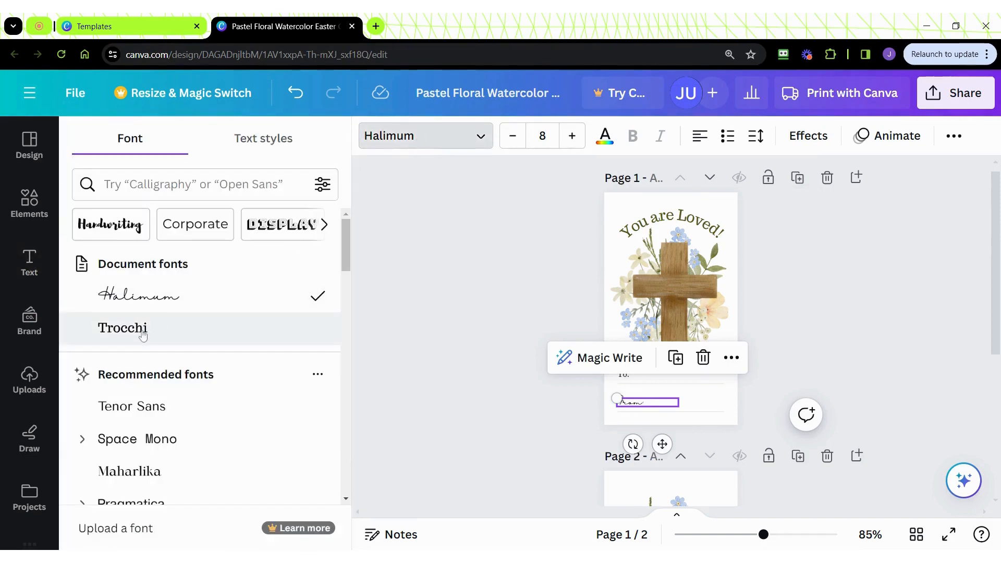
{"action": "left_click", "coordinate": [142, 334]}
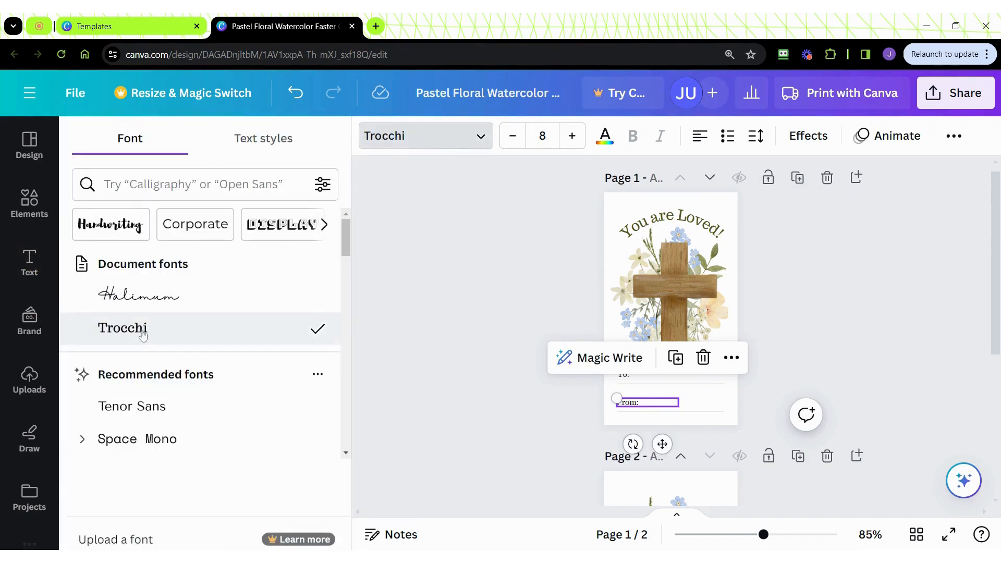
{"action": "left_click", "coordinate": [570, 407]}
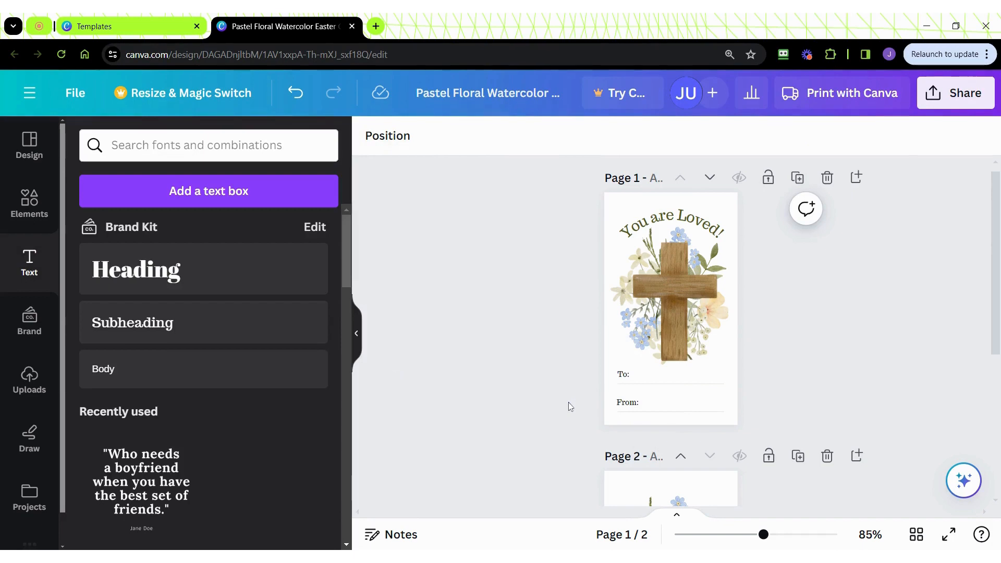
Move the "To:" and "From:" labels down so each sits just at the start of its writing line.
{"action": "left_click", "coordinate": [621, 375]}
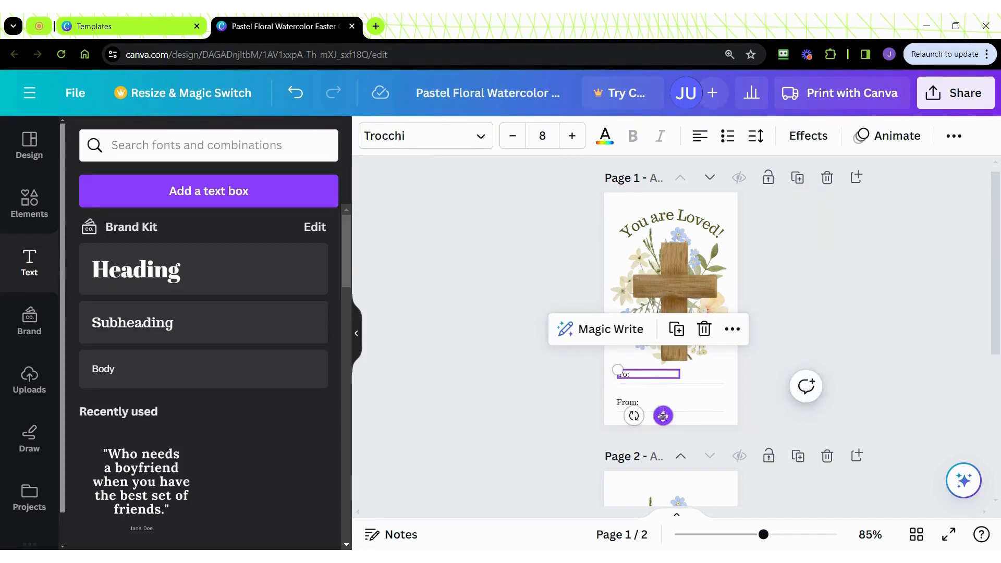
{"action": "left_click_drag", "start_coordinate": [662, 416], "coordinate": [662, 449]}
{"action": "left_click", "coordinate": [632, 403]}
{"action": "left_click", "coordinate": [563, 409]}
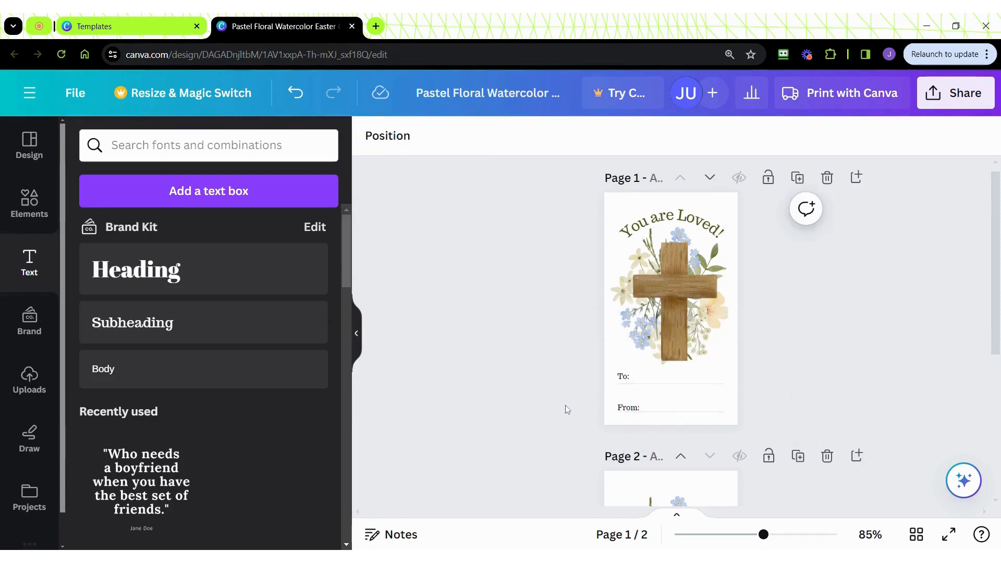
{"action": "left_click", "coordinate": [635, 380]}
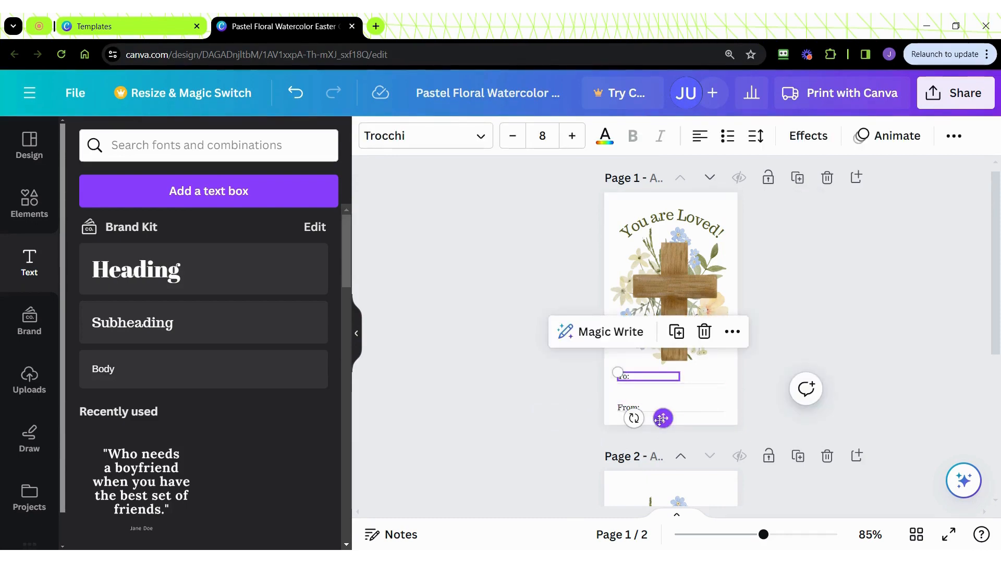
{"action": "left_click_drag", "start_coordinate": [661, 419], "coordinate": [661, 422]}
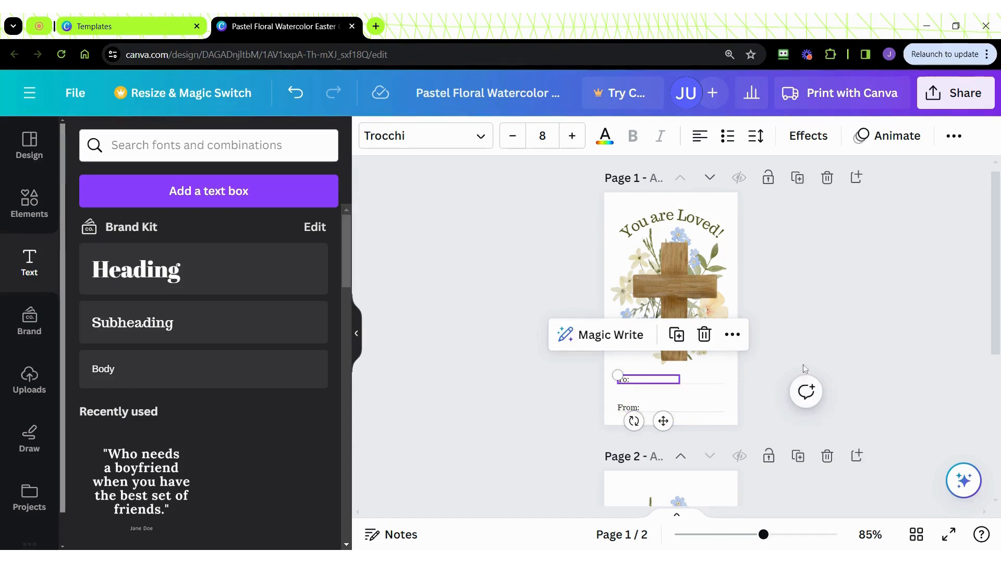
{"action": "left_click", "coordinate": [810, 350]}
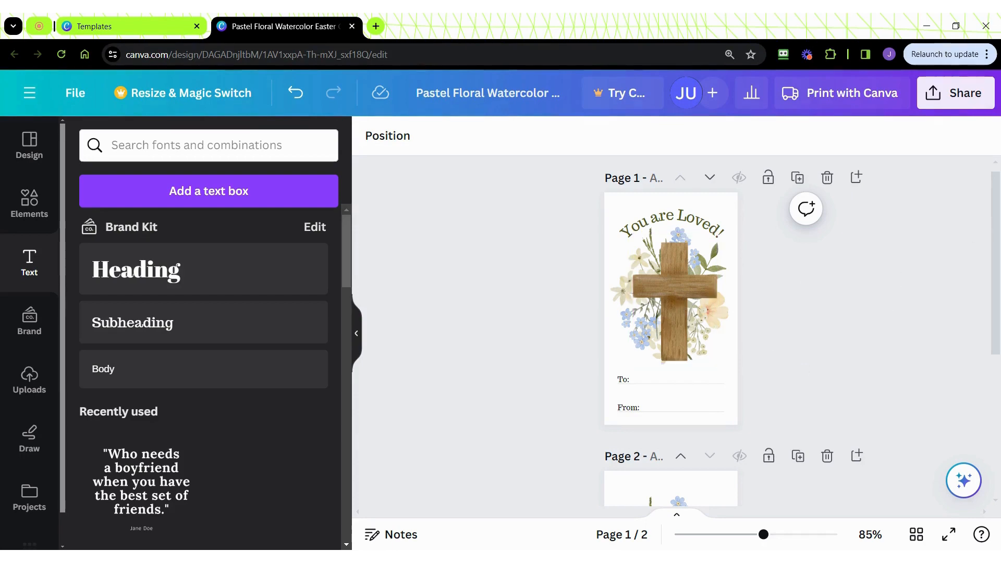
Delete page 2 with the original "Happy Easter" wreath tag, keeping only the cross tag page.
{"action": "scroll", "coordinate": [998, 224], "scroll_direction": "down", "scroll_amount": 4}
{"action": "left_click_drag", "start_coordinate": [998, 334], "coordinate": [997, 345]}
{"action": "scroll", "coordinate": [672, 334], "scroll_direction": "up", "scroll_amount": 5}
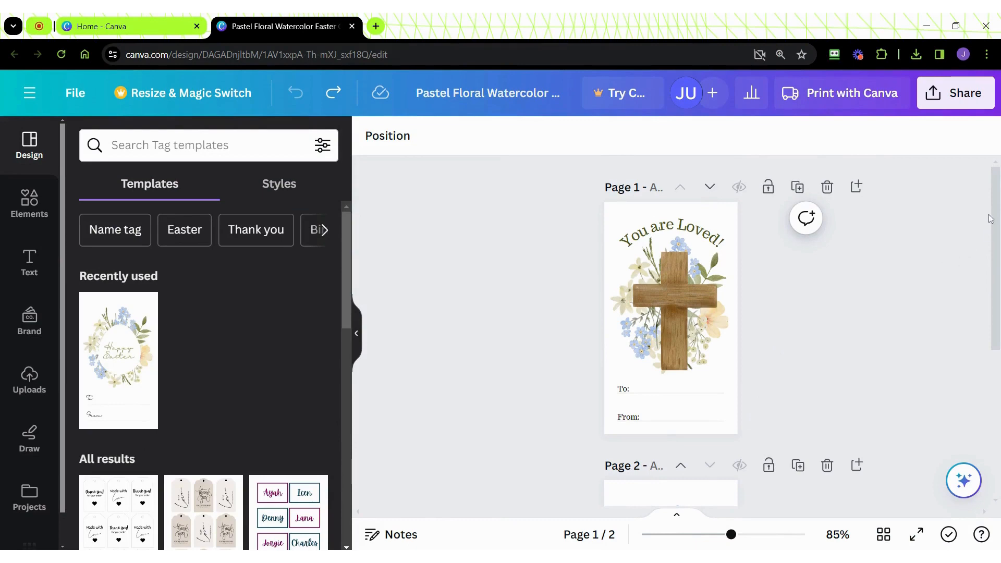
{"action": "scroll", "coordinate": [777, 345], "scroll_direction": "down", "scroll_amount": 3}
{"action": "left_click_drag", "start_coordinate": [996, 341], "coordinate": [996, 356]}
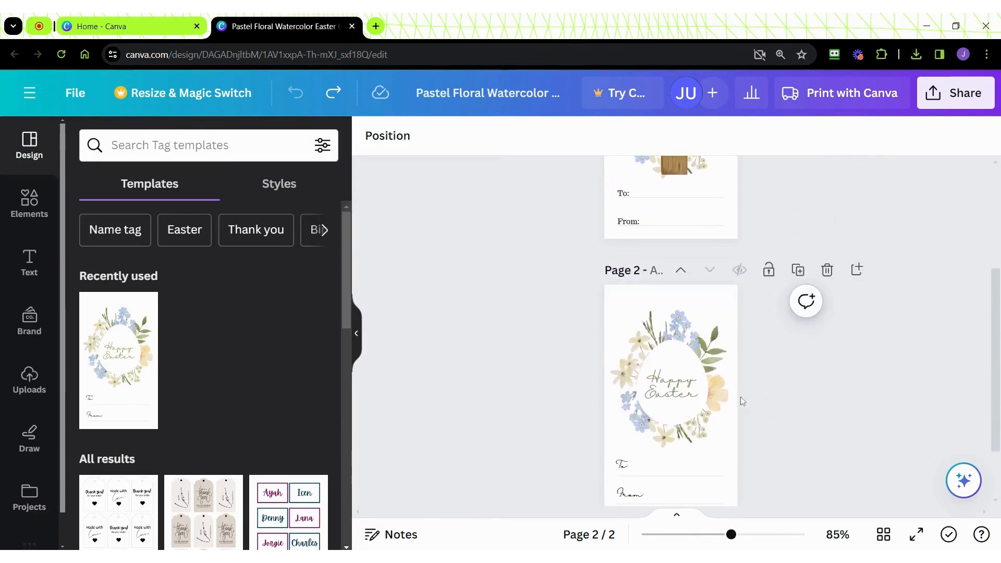
{"action": "left_click", "coordinate": [828, 270]}
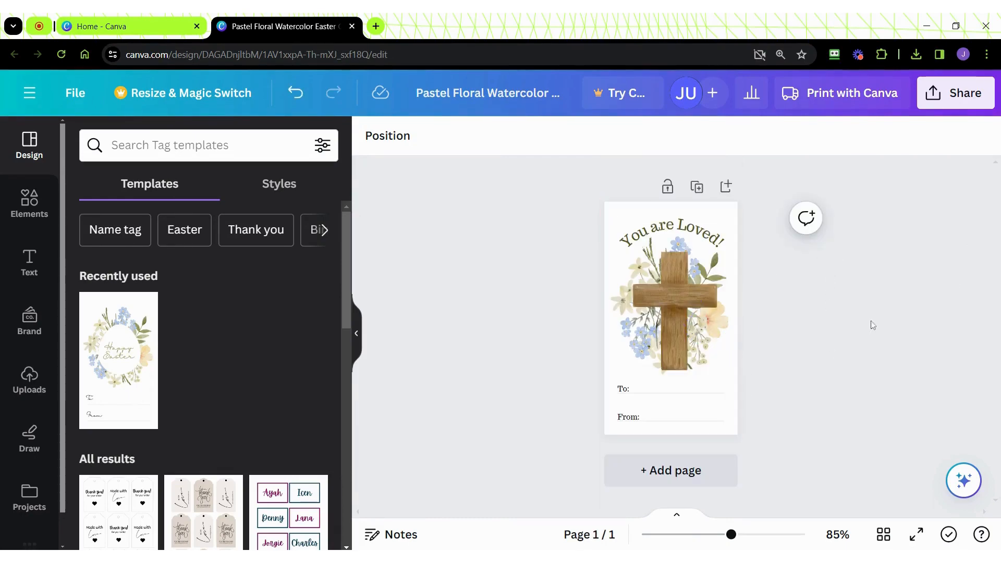
Download the finished cross tag design as a PNG file.
{"action": "left_click", "coordinate": [950, 101]}
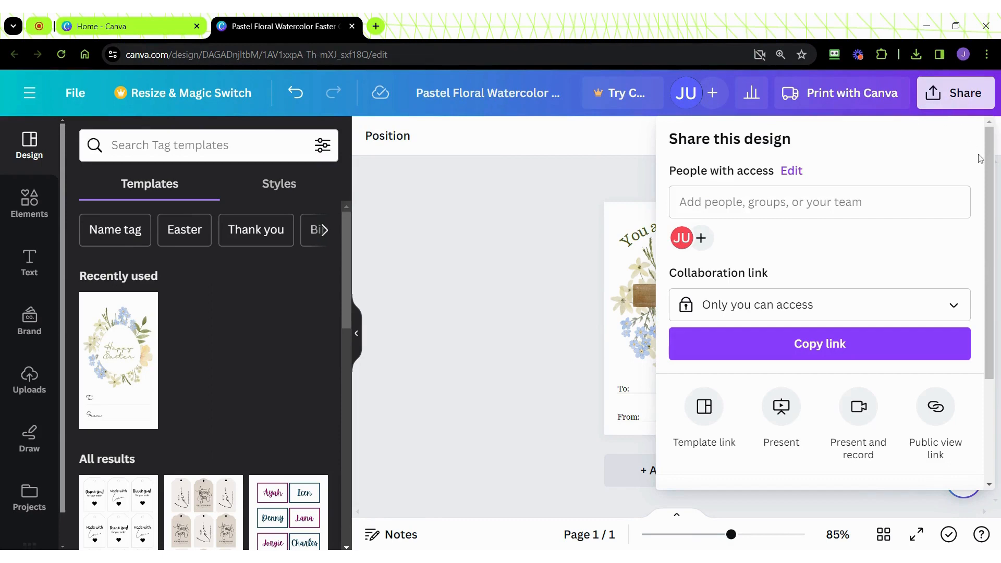
{"action": "left_click_drag", "start_coordinate": [988, 175], "coordinate": [998, 283]}
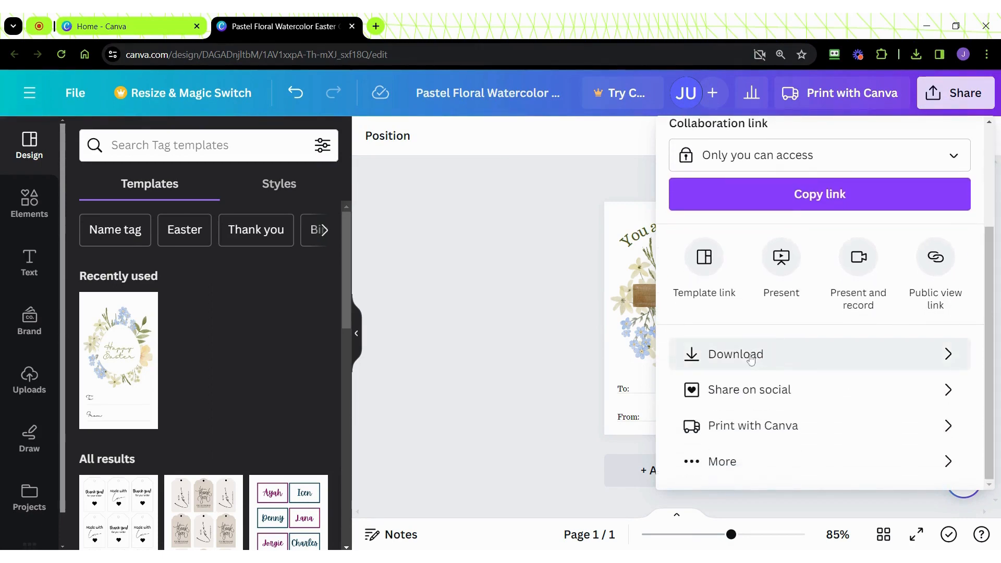
{"action": "left_click", "coordinate": [776, 365]}
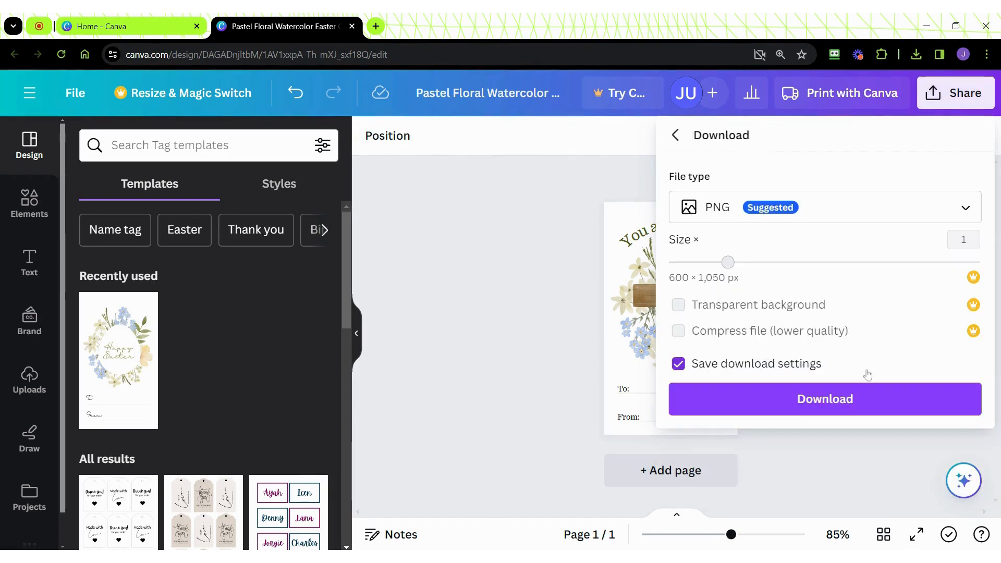
{"action": "left_click", "coordinate": [916, 211]}
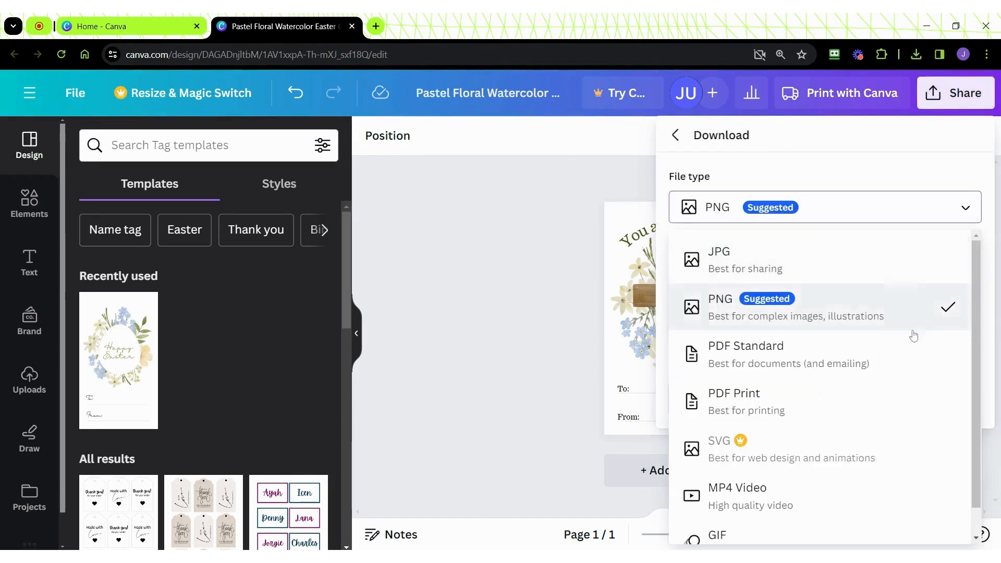
{"action": "left_click", "coordinate": [773, 322]}
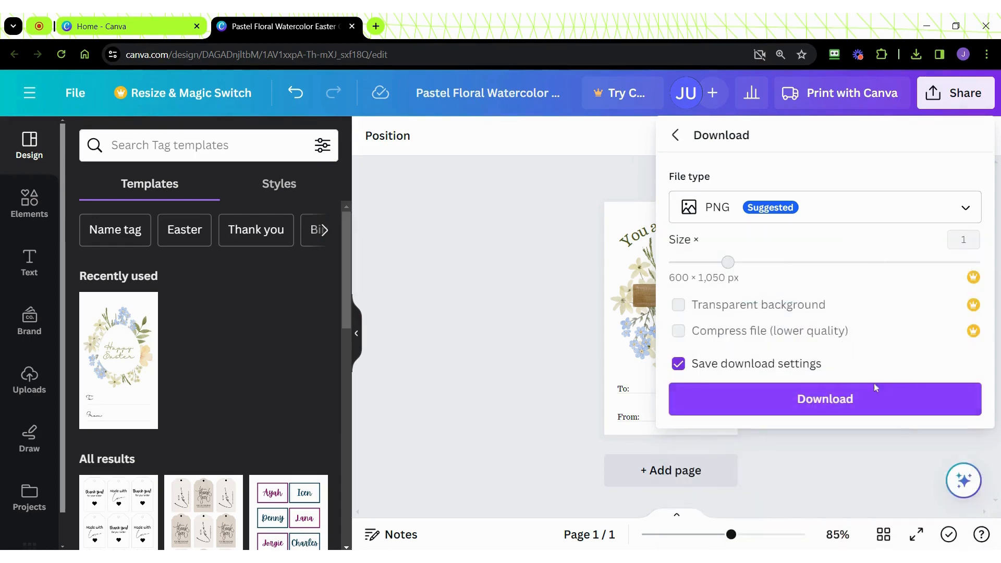
{"action": "left_click", "coordinate": [848, 399]}
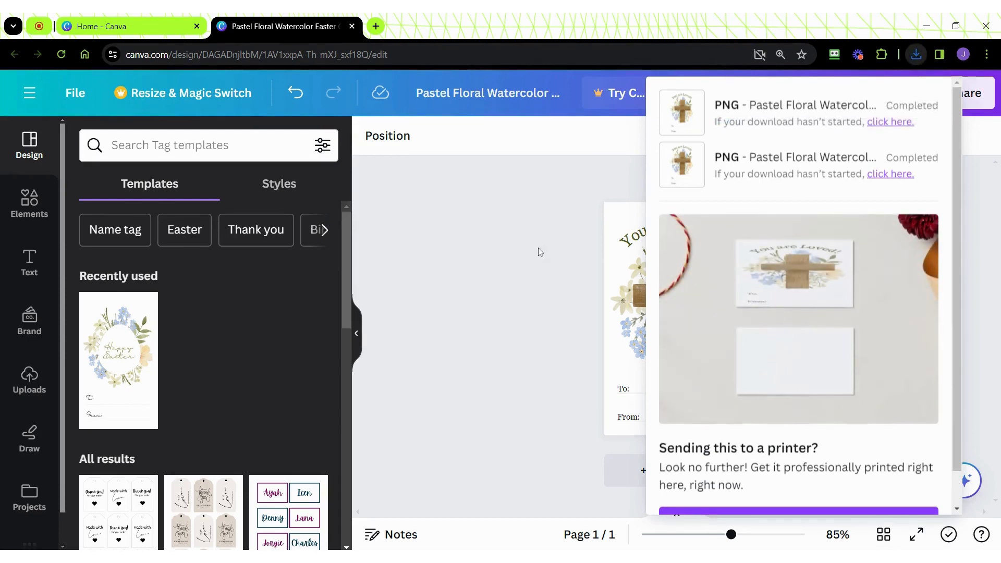
Open Google Docs from the Google apps list in a new browser tab.
{"action": "left_click", "coordinate": [376, 26]}
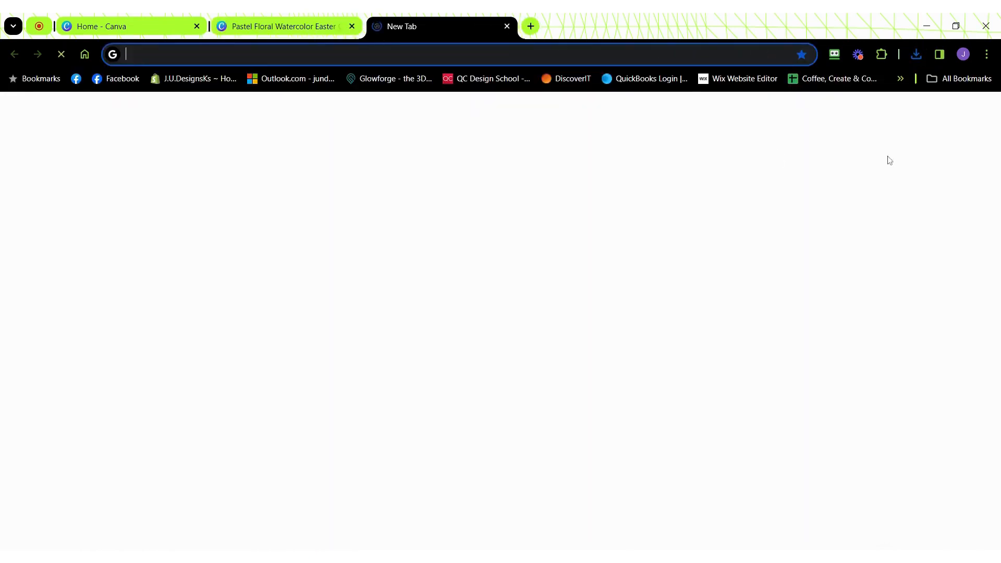
{"action": "left_click", "coordinate": [948, 114]}
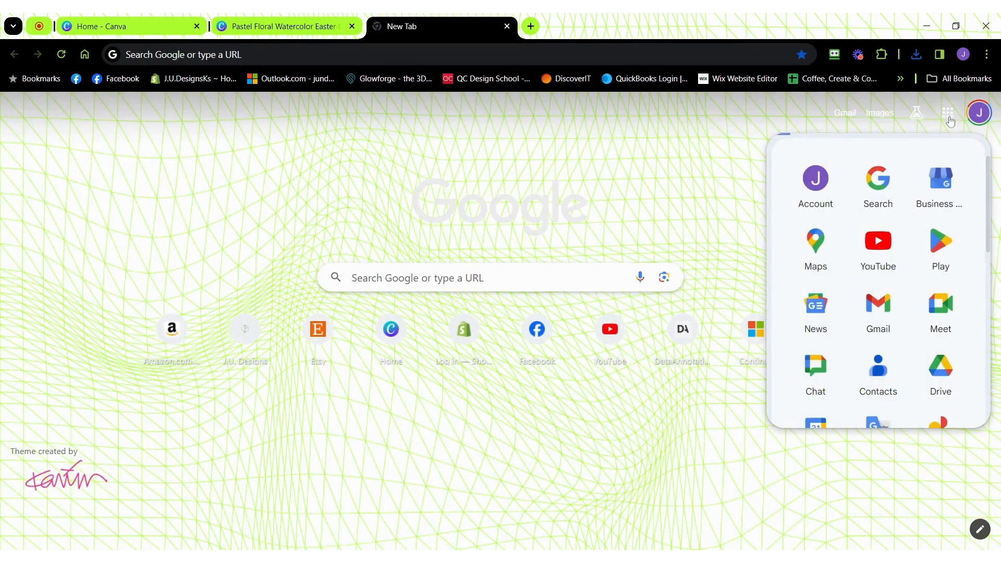
{"action": "scroll", "coordinate": [890, 198], "scroll_direction": "down", "scroll_amount": 5}
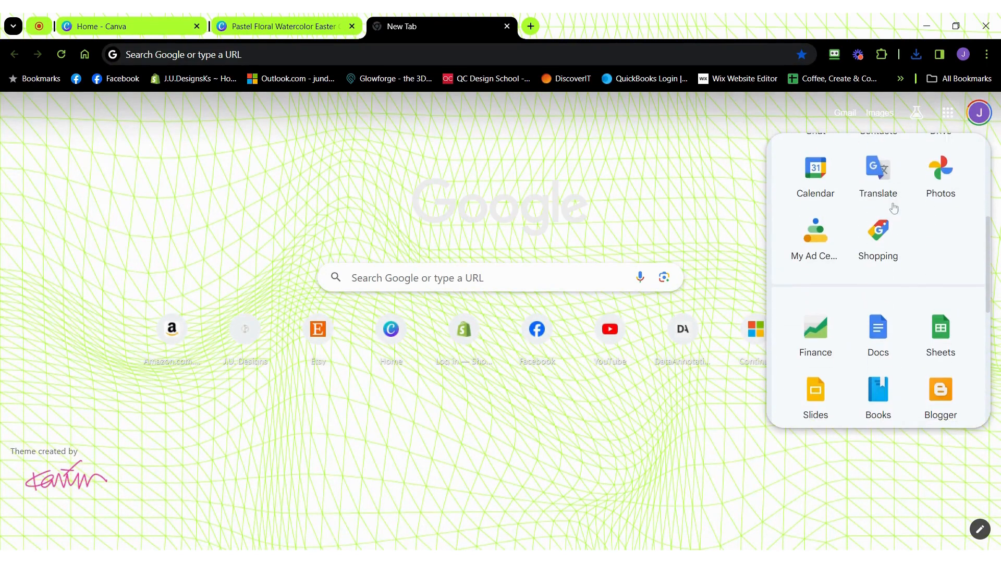
{"action": "left_click", "coordinate": [887, 340]}
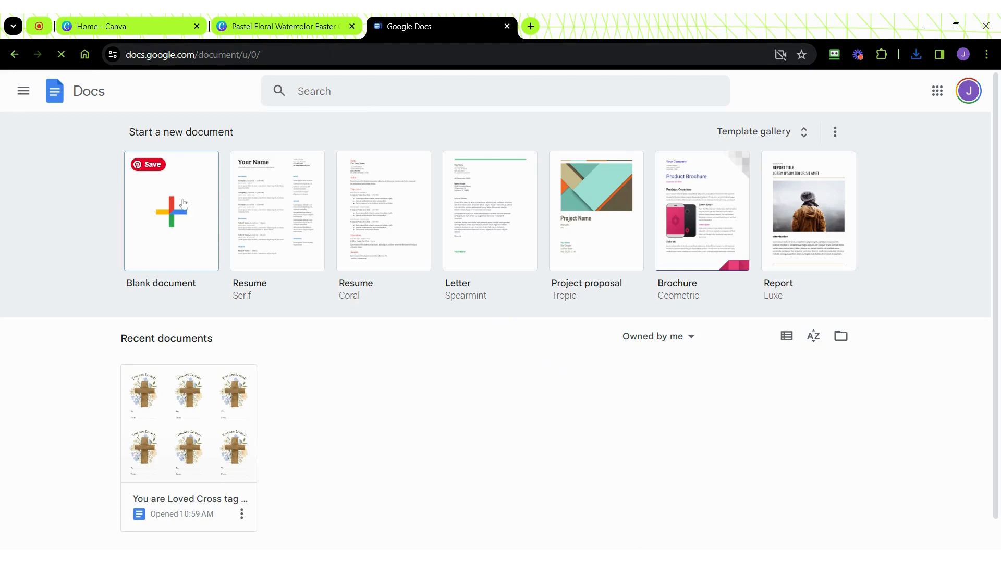
Create a blank document and set its zoom to 50%.
{"action": "left_click", "coordinate": [172, 221]}
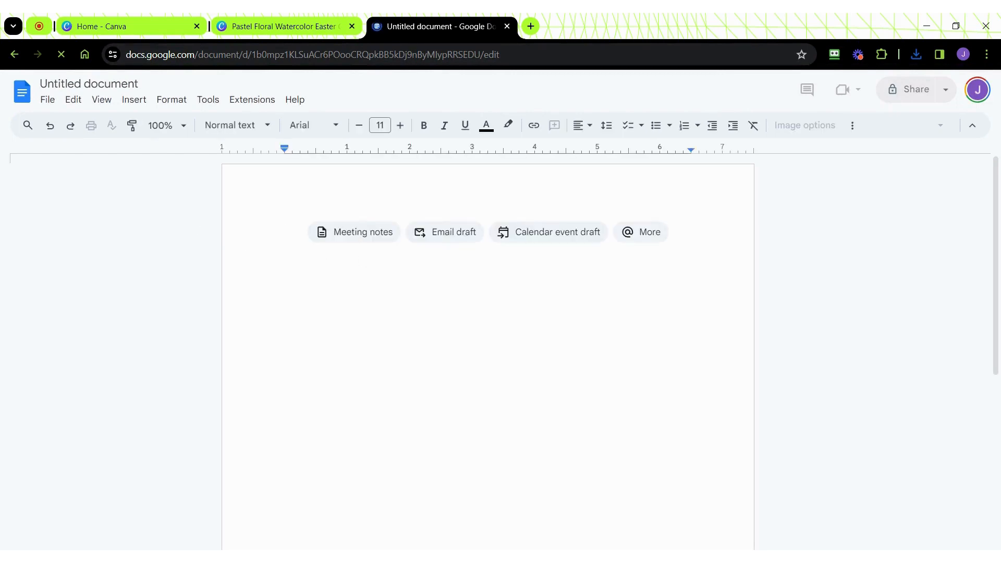
{"action": "left_click", "coordinate": [172, 128]}
{"action": "left_click", "coordinate": [166, 182]}
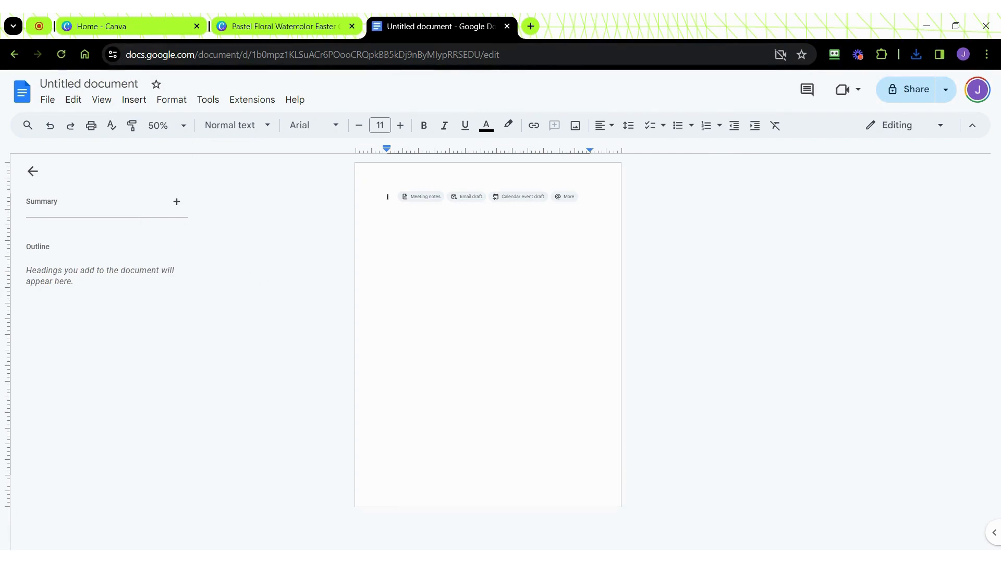
Set the top, bottom, left and right page margins to 0 inches for the whole document.
{"action": "left_click", "coordinate": [48, 100]}
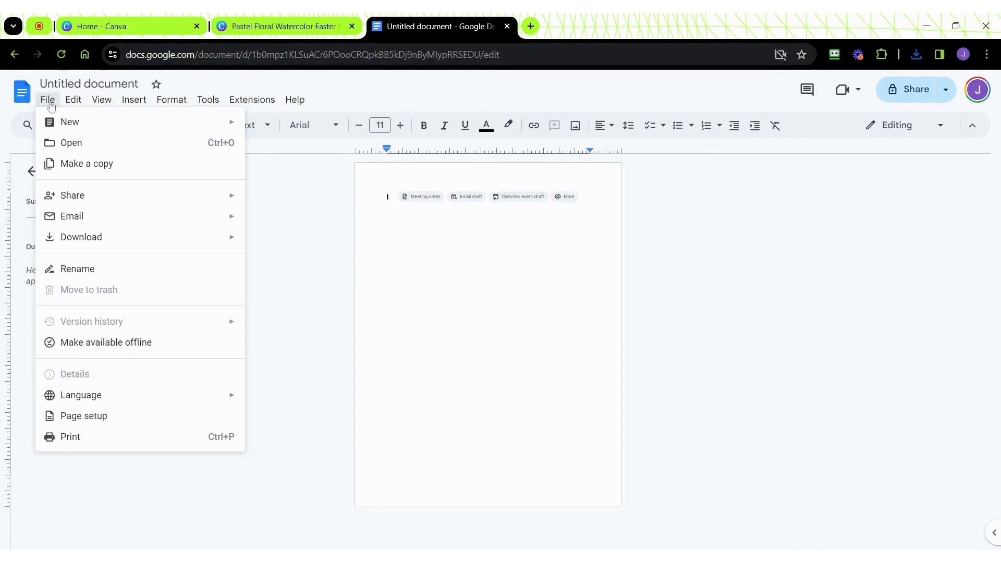
{"action": "left_click", "coordinate": [92, 417]}
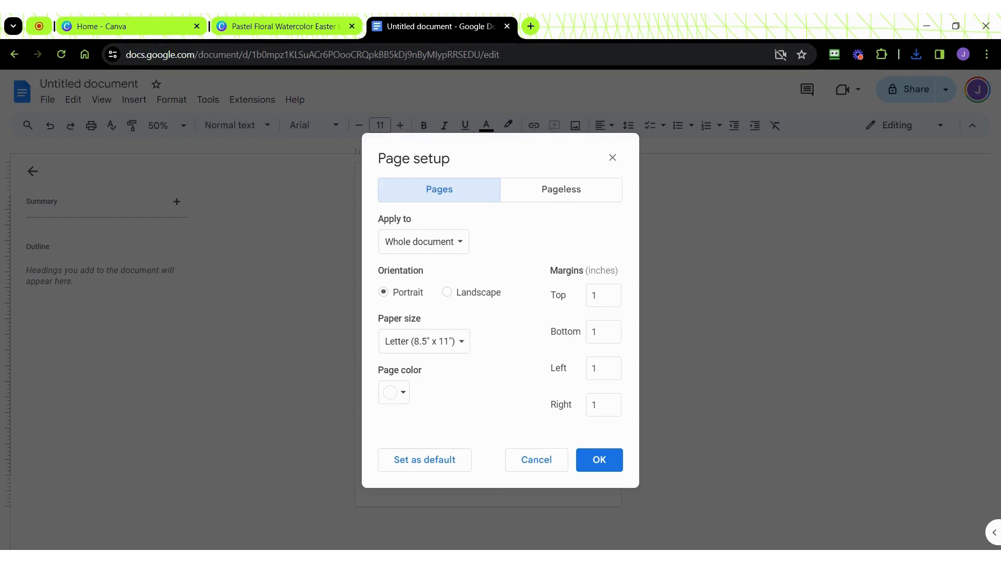
{"action": "left_click", "coordinate": [603, 295]}
{"action": "type", "text": "0"}
{"action": "left_click", "coordinate": [586, 334]}
{"action": "left_click", "coordinate": [583, 371]}
{"action": "type", "text": "0"}
{"action": "left_click", "coordinate": [578, 409]}
{"action": "type", "text": "0"}
{"action": "left_click", "coordinate": [600, 459]}
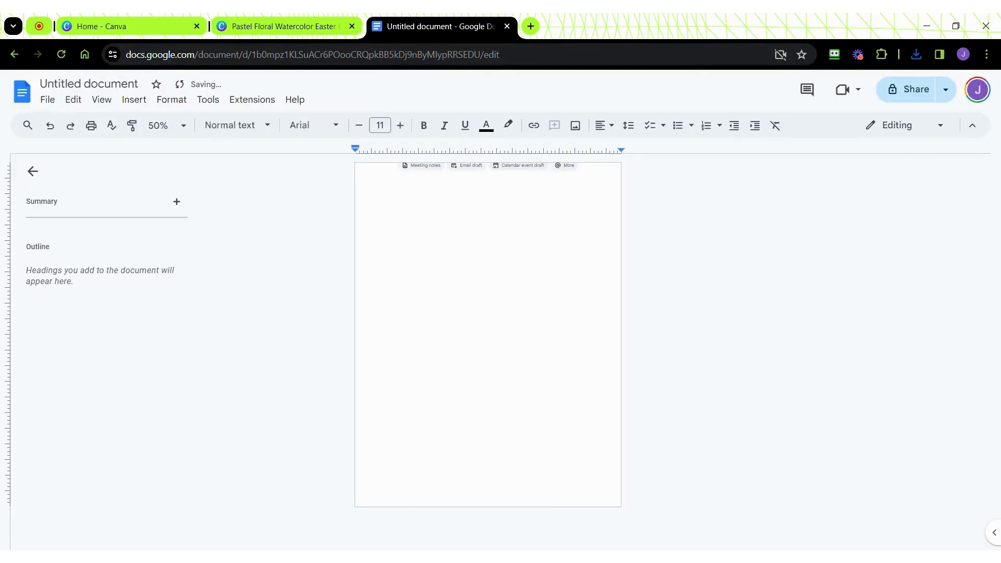
Insert a table with three columns and three rows.
{"action": "left_click", "coordinate": [134, 101]}
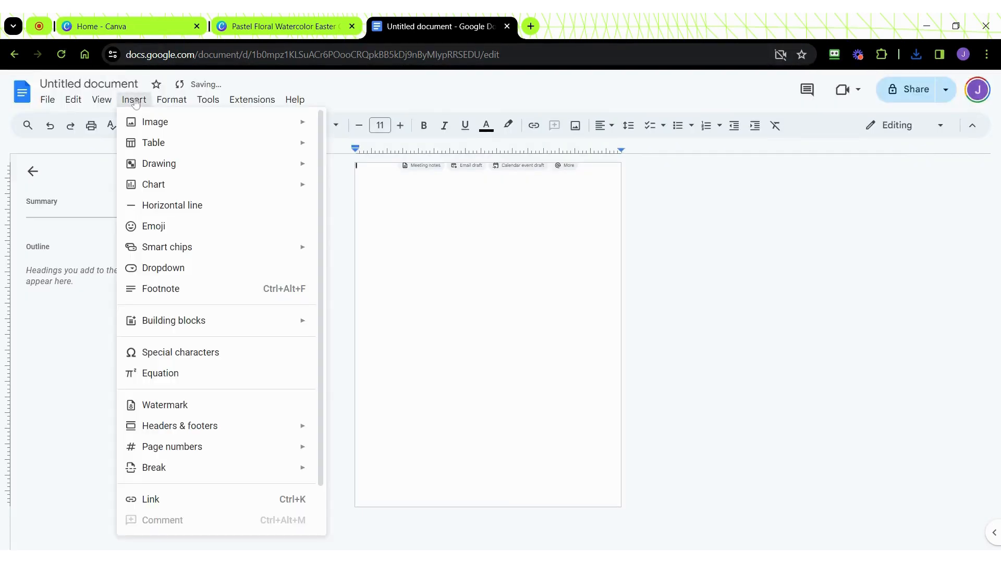
{"action": "mouse_move", "coordinate": [292, 148]}
{"action": "mouse_move", "coordinate": [356, 150]}
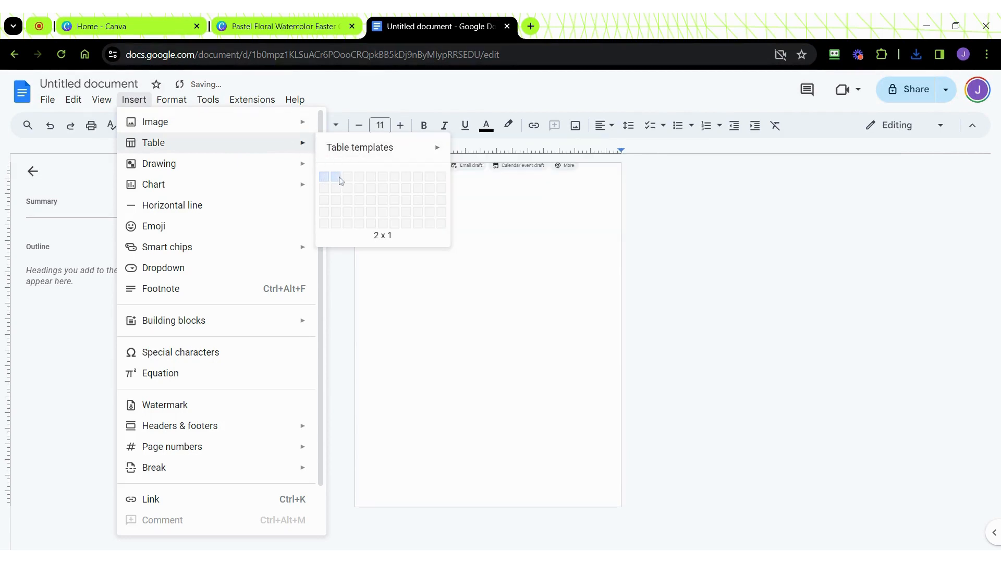
{"action": "left_click", "coordinate": [348, 206]}
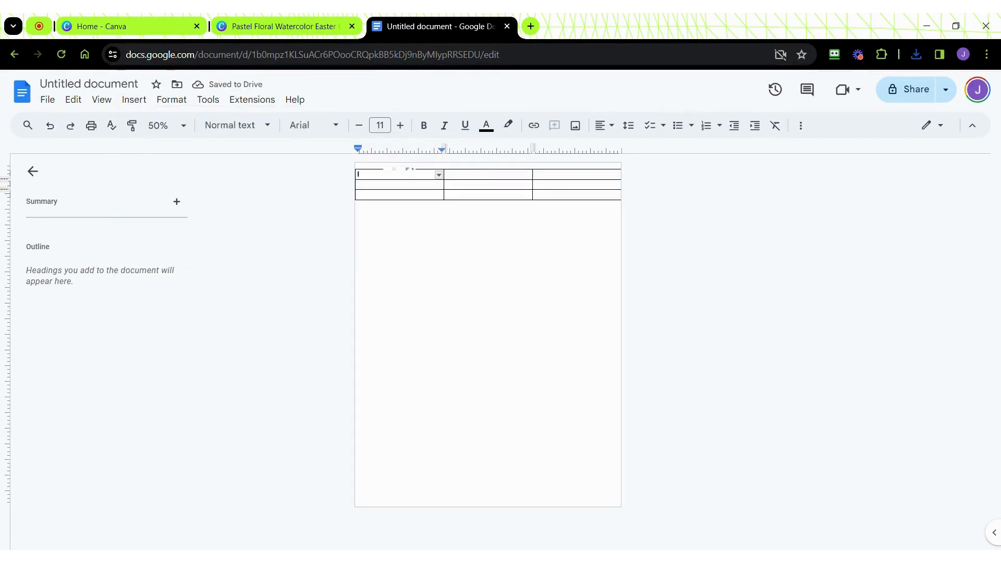
Insert the downloaded "You are Loved!" cross tag image from the computer into the table's first cell.
{"action": "left_click", "coordinate": [136, 101]}
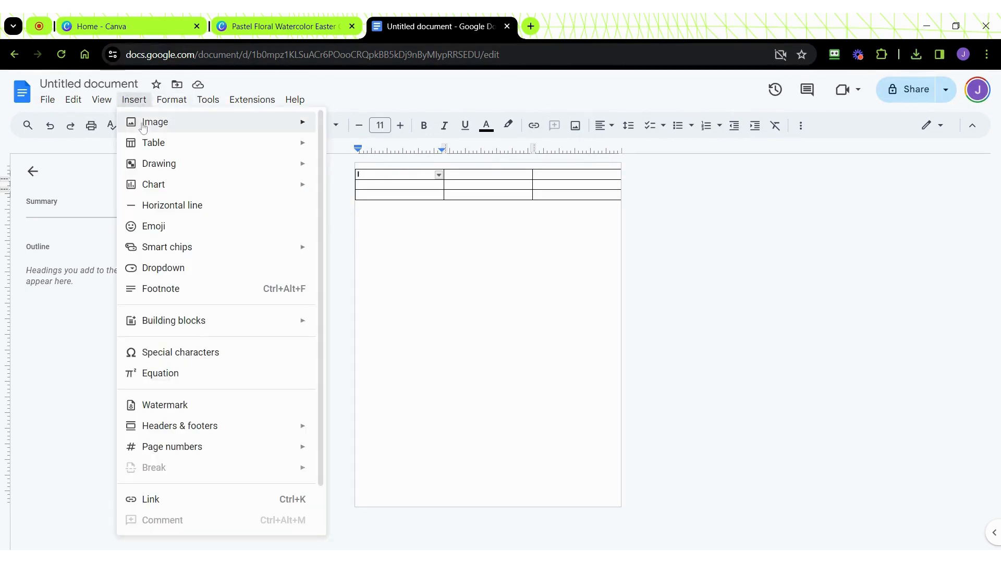
{"action": "mouse_move", "coordinate": [143, 128]}
{"action": "left_click", "coordinate": [380, 131]}
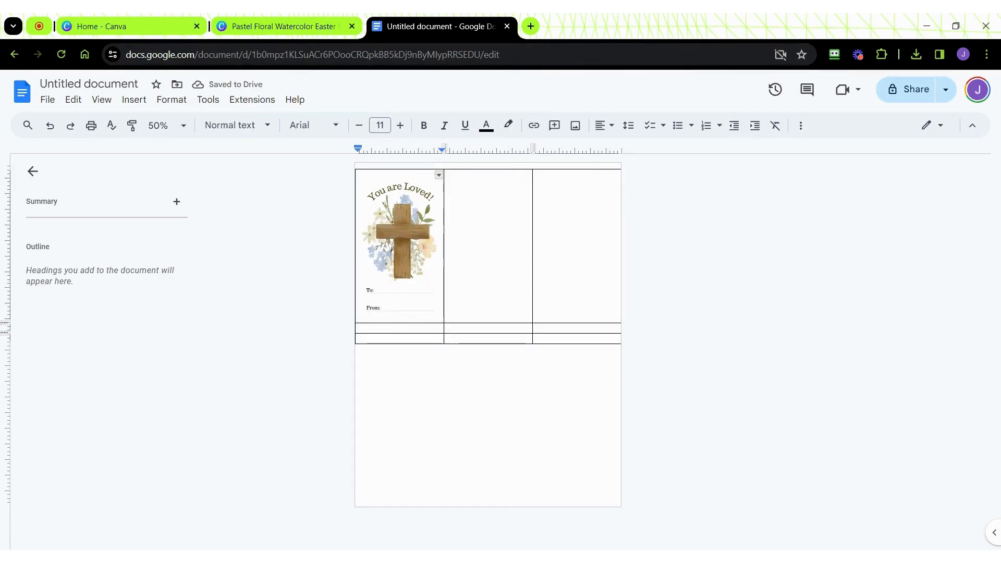
Resize the tag image to 2 in wide and 3.25 in high with the aspect ratio unlocked, and center it in its cell.
{"action": "left_click", "coordinate": [408, 237]}
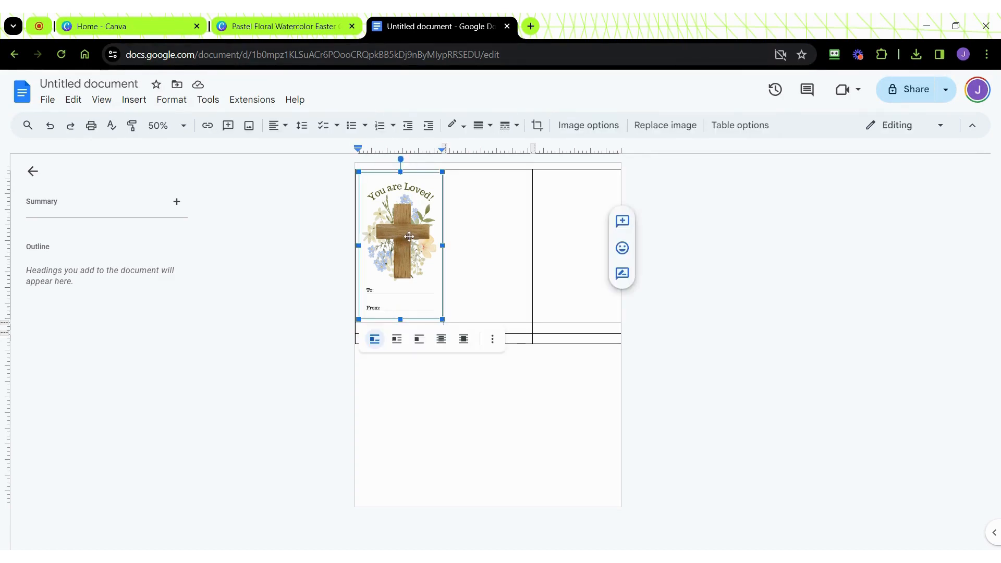
{"action": "left_click", "coordinate": [598, 132]}
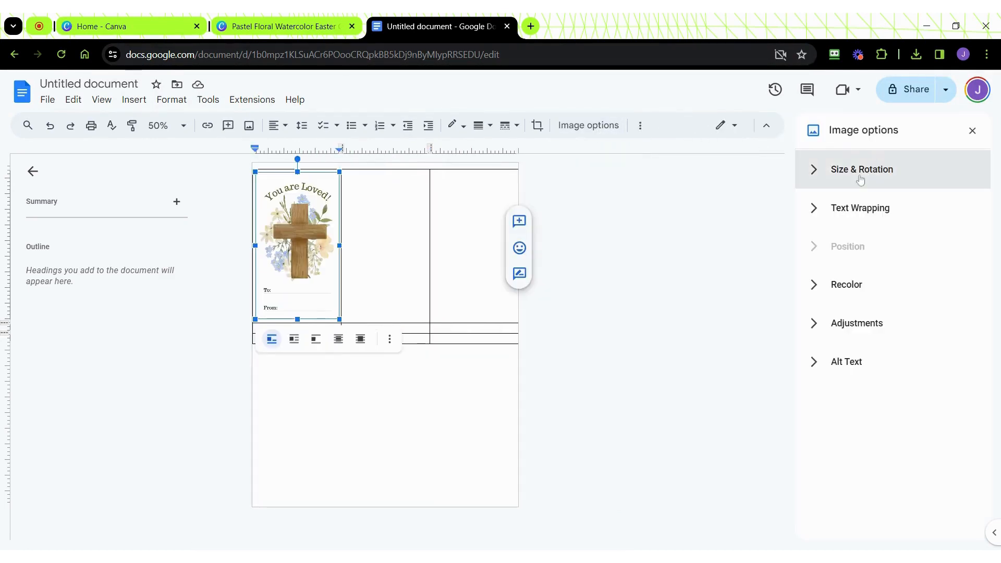
{"action": "left_click", "coordinate": [860, 170]}
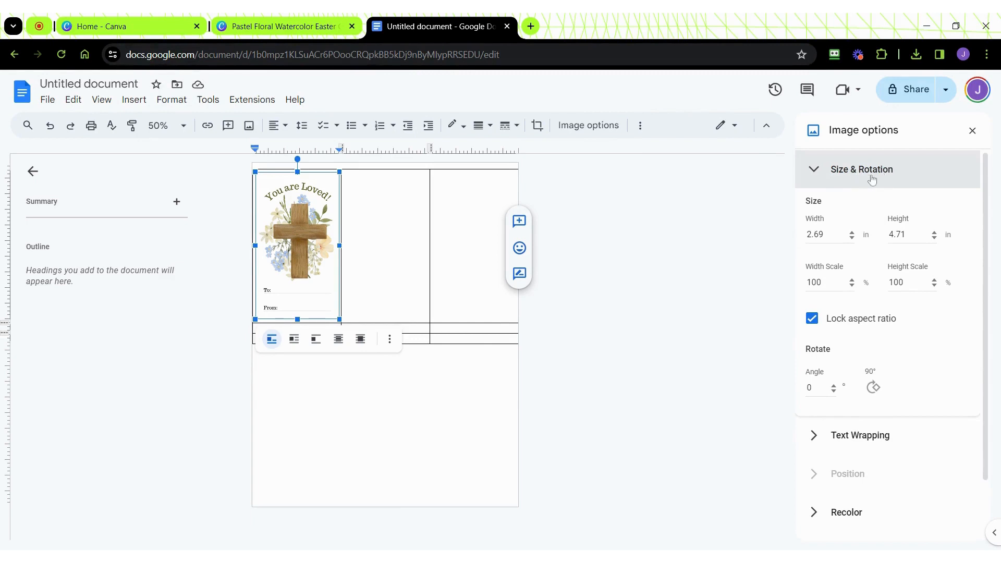
{"action": "left_click", "coordinate": [812, 319]}
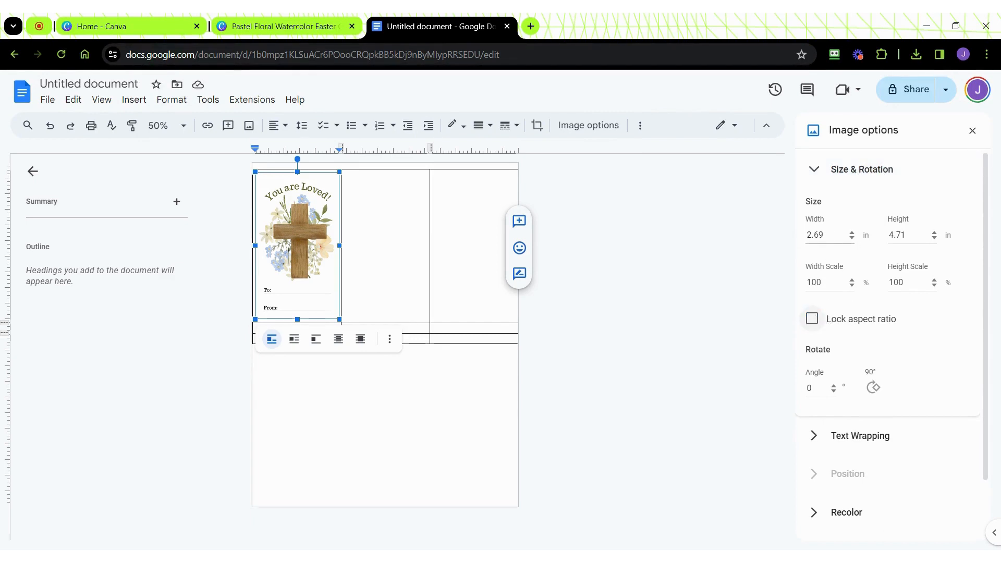
{"action": "left_click_drag", "start_coordinate": [828, 236], "coordinate": [801, 241]}
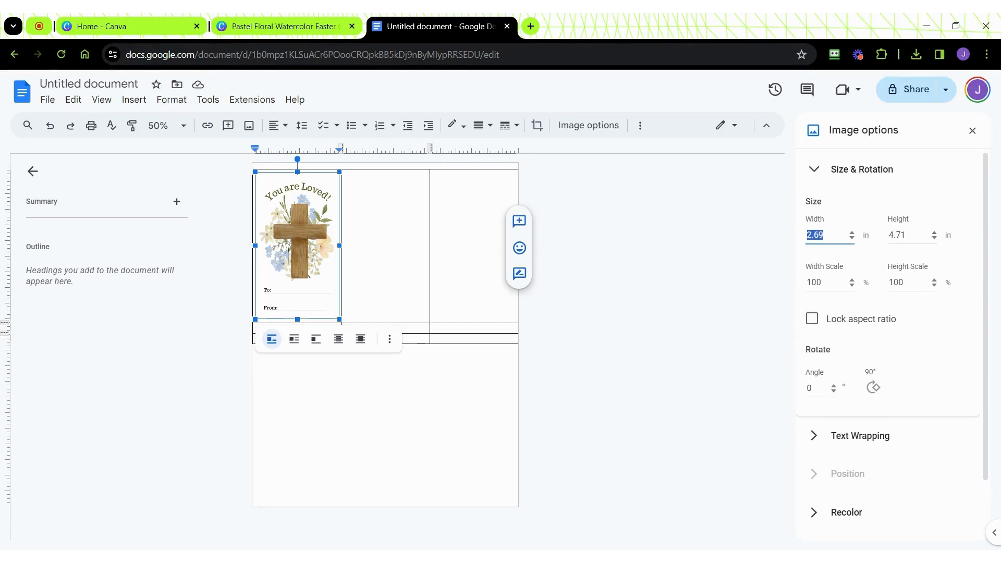
{"action": "type", "text": "2"}
{"action": "left_click_drag", "start_coordinate": [910, 235], "coordinate": [881, 243]}
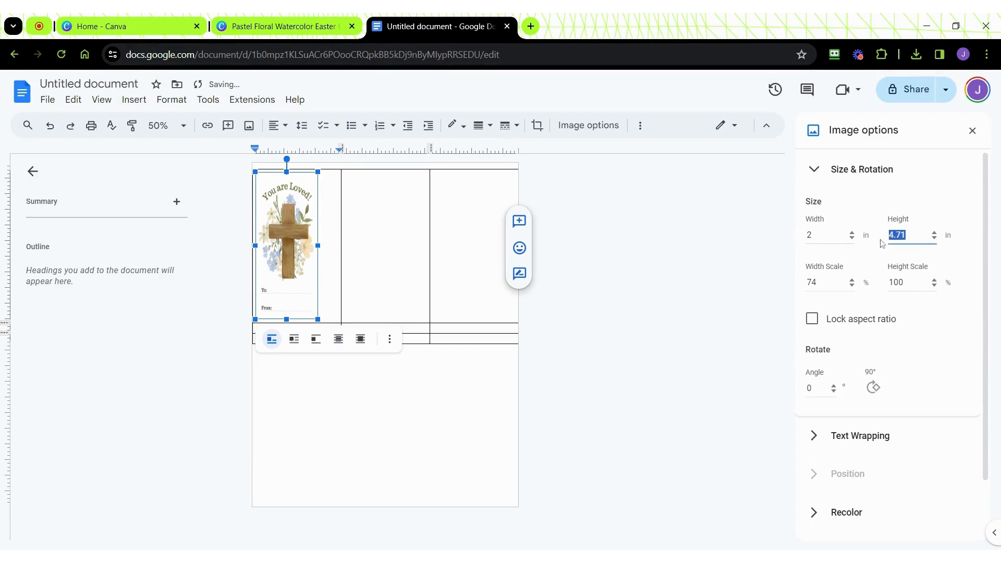
{"action": "type", "text": "3.2"}
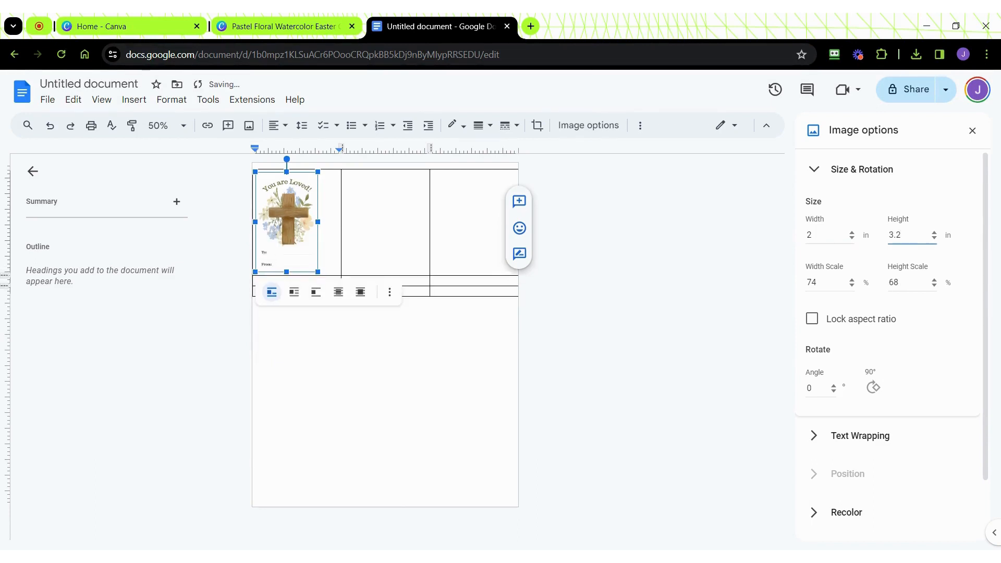
{"action": "type", "text": "5"}
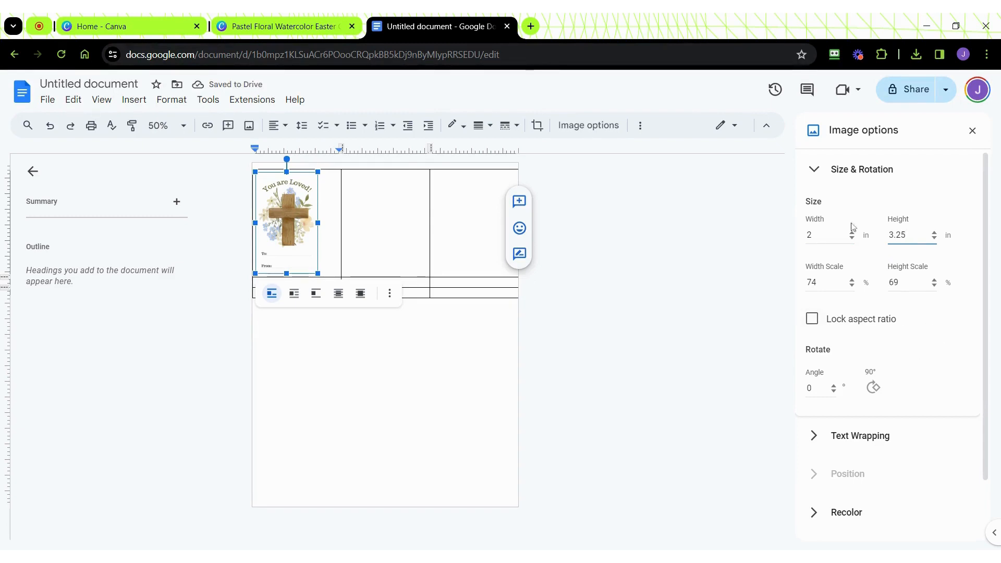
{"action": "left_click", "coordinate": [816, 177]}
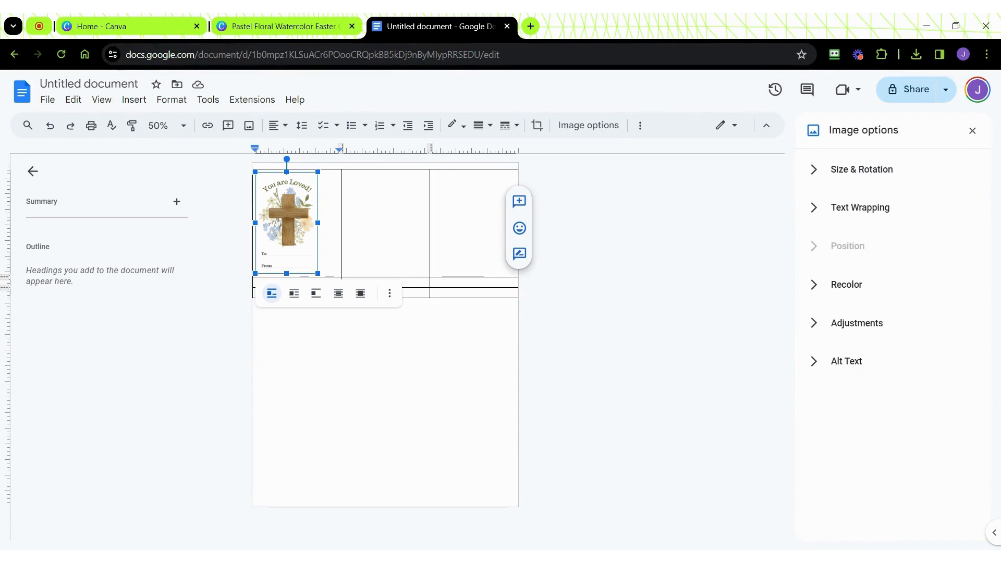
{"action": "left_click", "coordinate": [283, 127]}
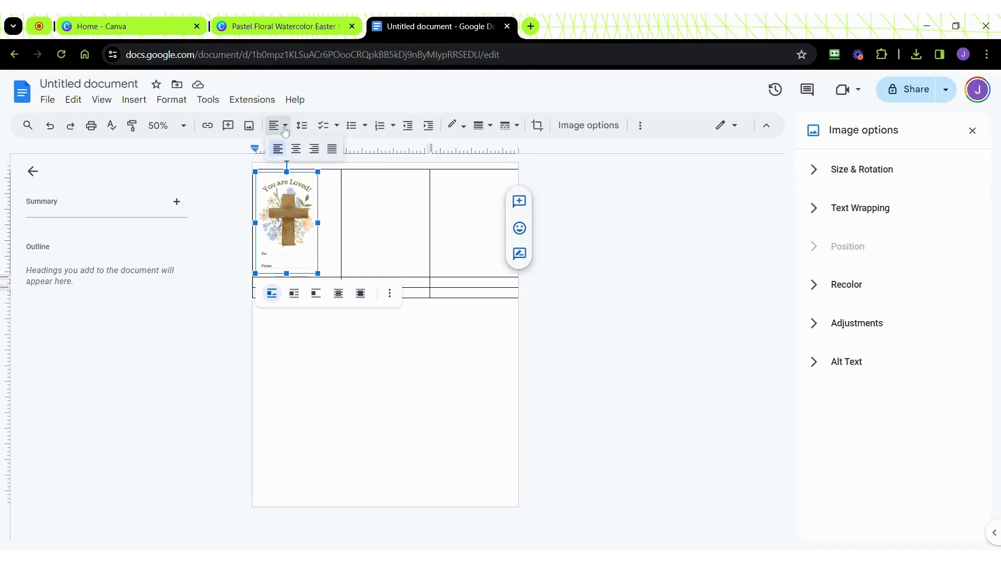
{"action": "left_click", "coordinate": [296, 149]}
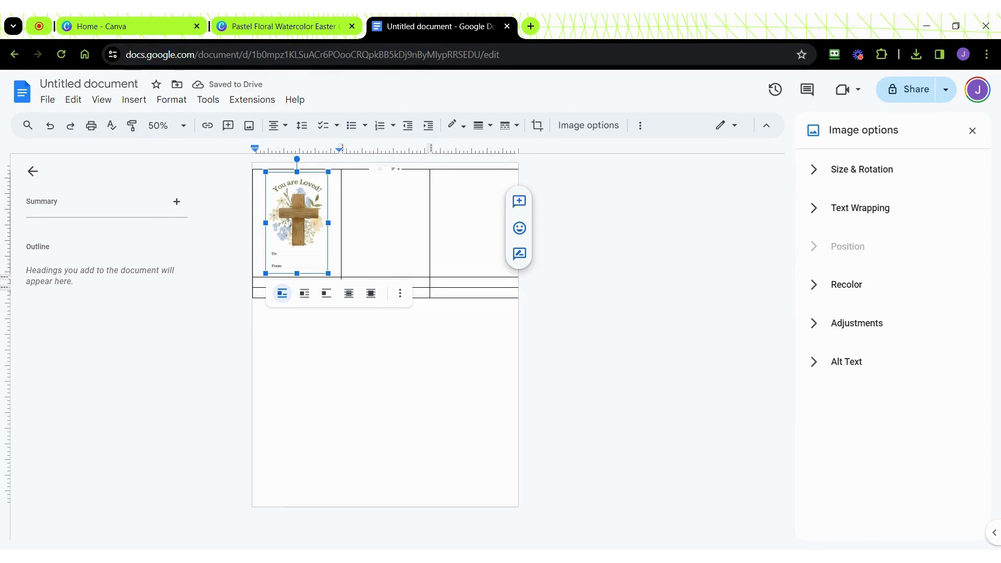
Copy the resized tag image and paste it into the second and third cells of the first table row.
{"action": "left_click", "coordinate": [294, 225]}
{"action": "left_click", "coordinate": [301, 223]}
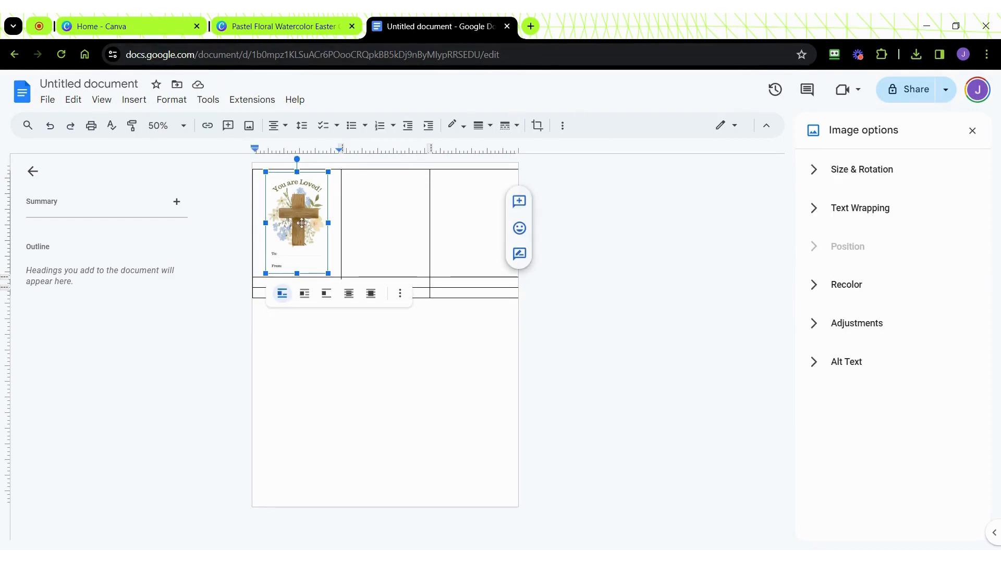
{"action": "right_click", "coordinate": [302, 222]}
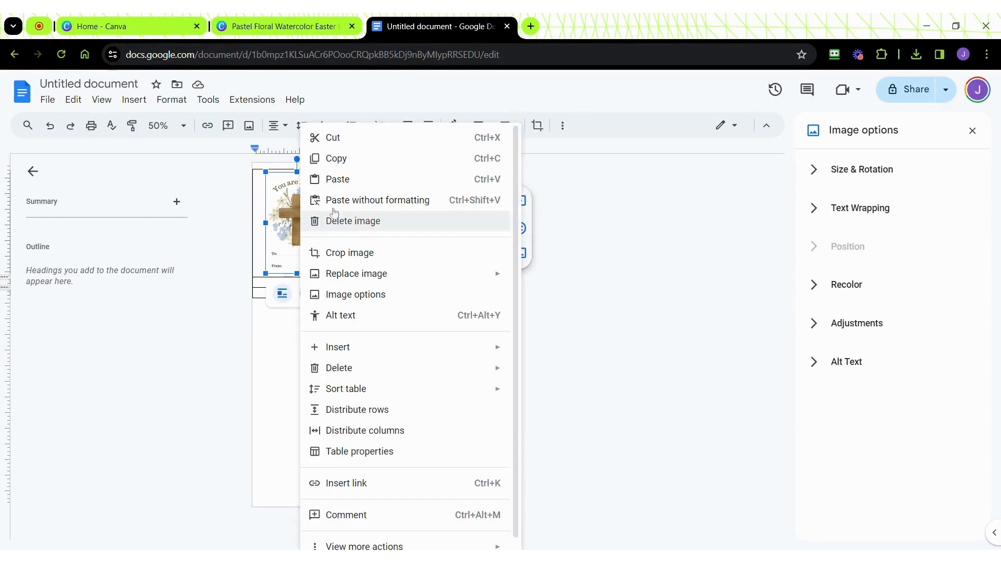
{"action": "left_click", "coordinate": [346, 161]}
{"action": "left_click", "coordinate": [343, 174]}
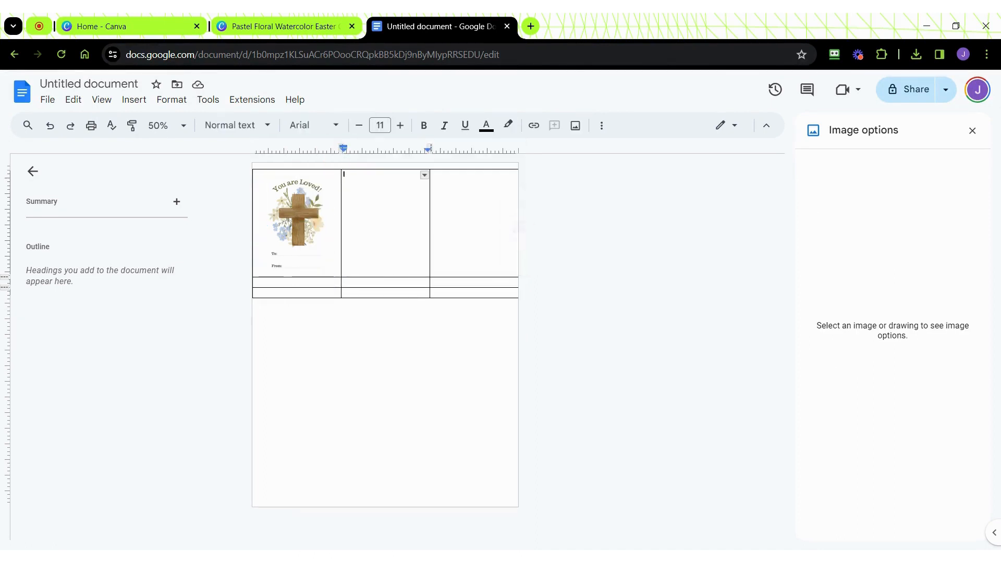
{"action": "right_click", "coordinate": [384, 178]}
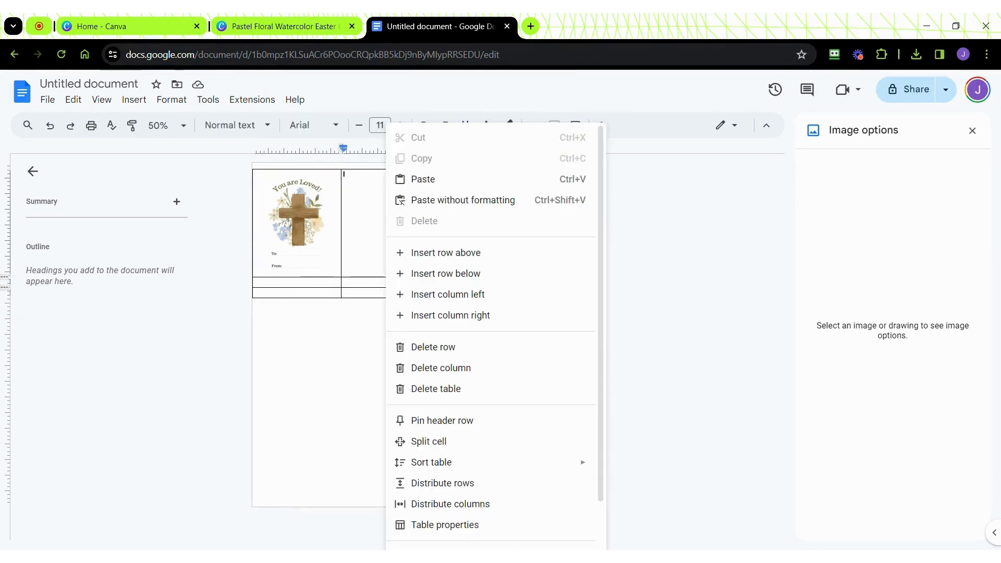
{"action": "left_click", "coordinate": [420, 181]}
{"action": "left_click", "coordinate": [470, 177]}
{"action": "right_click", "coordinate": [470, 177]}
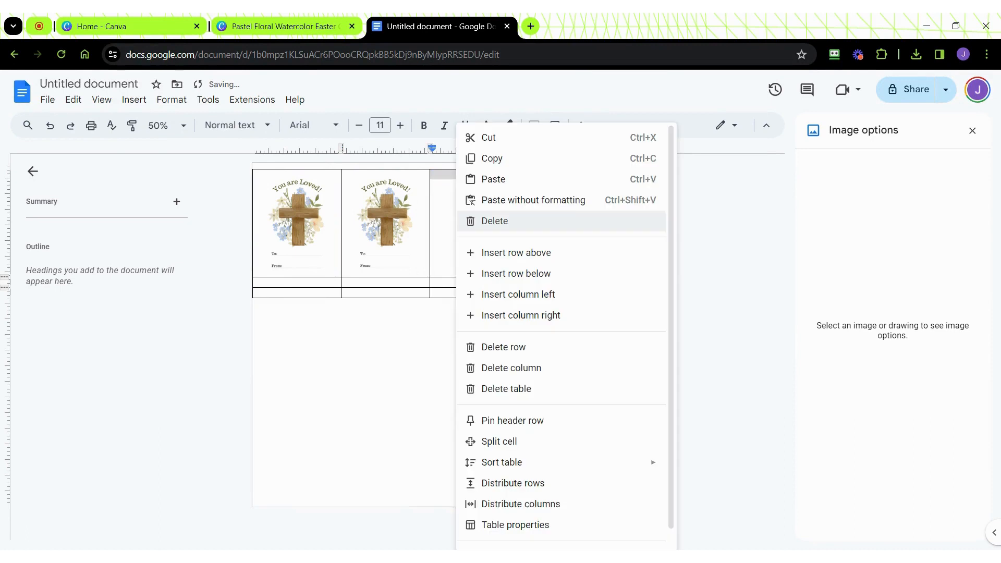
{"action": "left_click", "coordinate": [482, 181]}
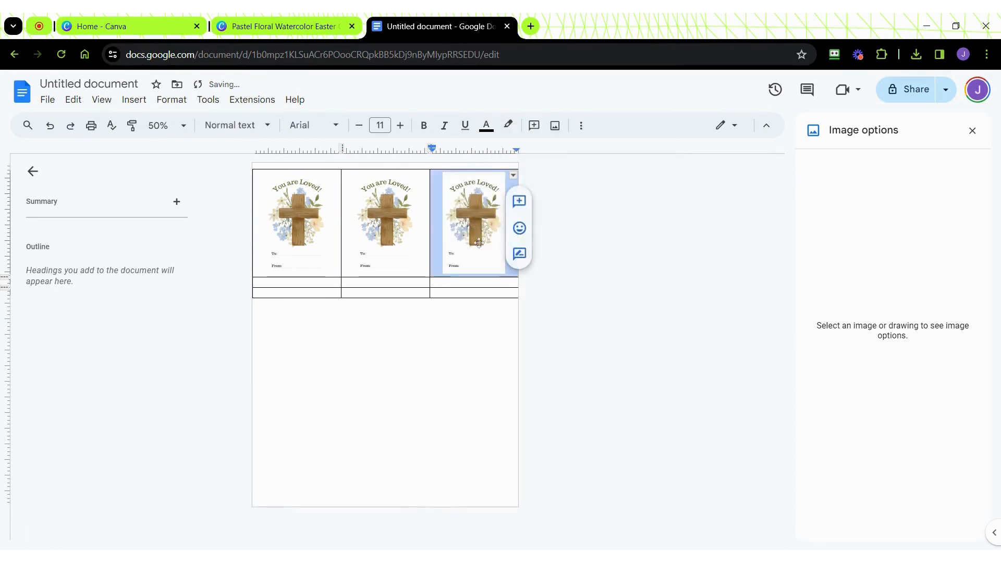
Paste the copied tag image into all three cells of the second table row.
{"action": "left_click", "coordinate": [295, 282]}
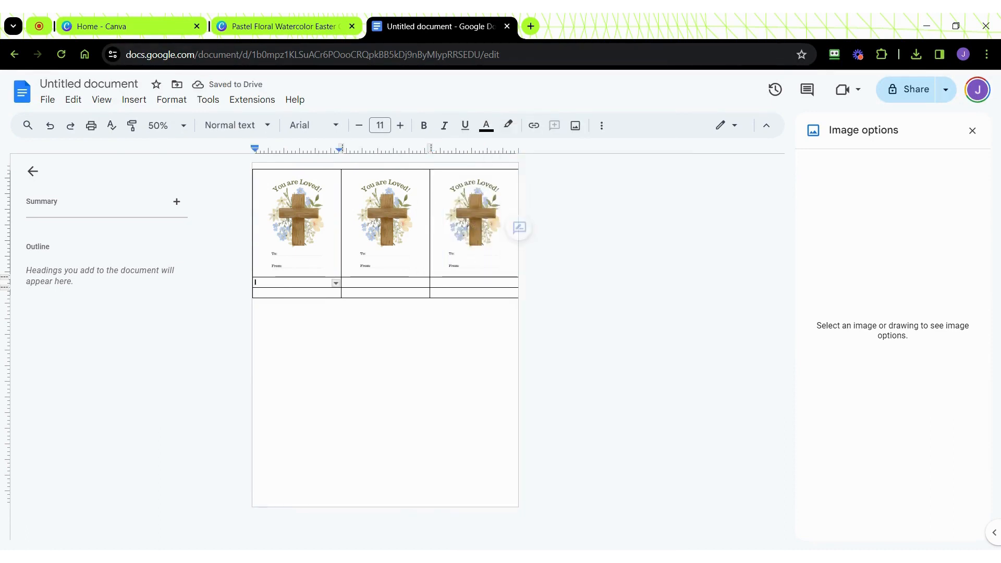
{"action": "right_click", "coordinate": [296, 282]}
{"action": "left_click", "coordinate": [333, 178]}
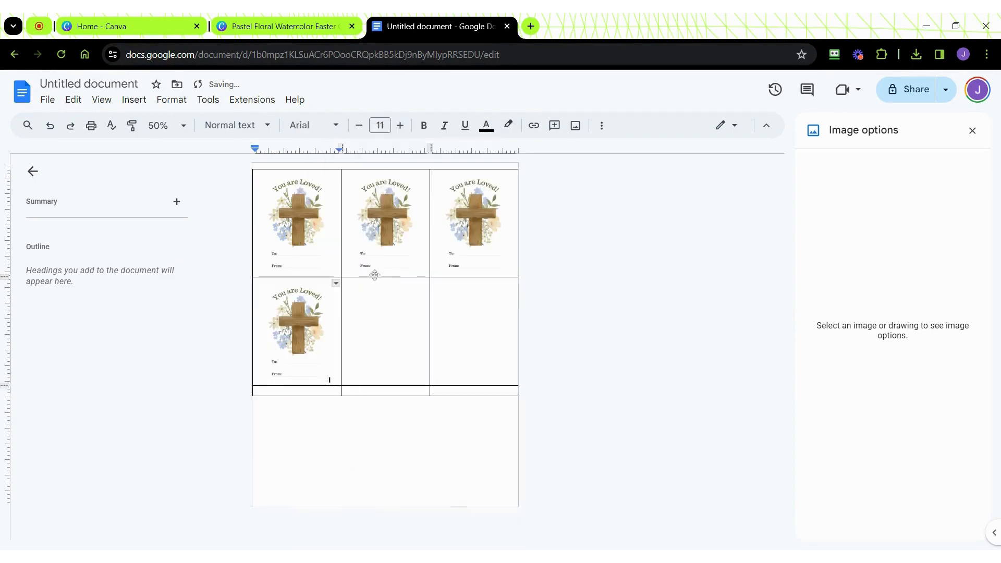
{"action": "right_click", "coordinate": [376, 276]}
{"action": "left_click", "coordinate": [412, 180]}
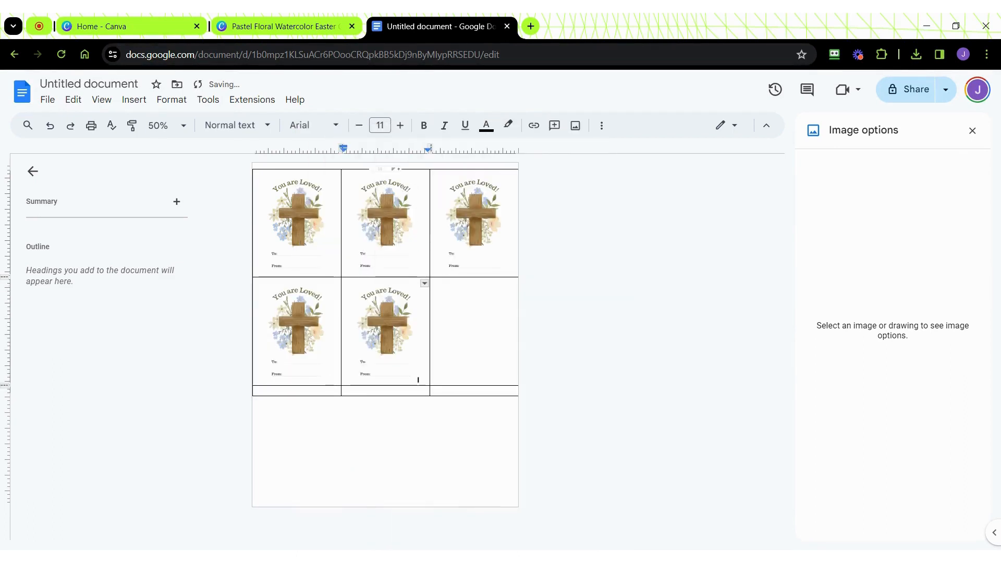
{"action": "right_click", "coordinate": [459, 282]}
{"action": "left_click", "coordinate": [495, 179]}
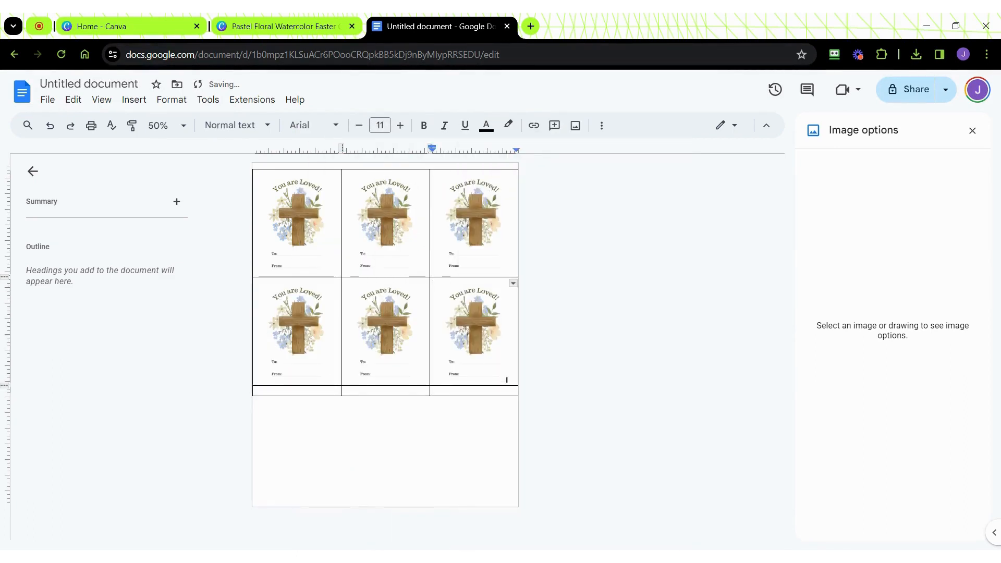
Paste the copied tag image into all three cells of the third table row.
{"action": "right_click", "coordinate": [303, 391]}
{"action": "left_click", "coordinate": [341, 178]}
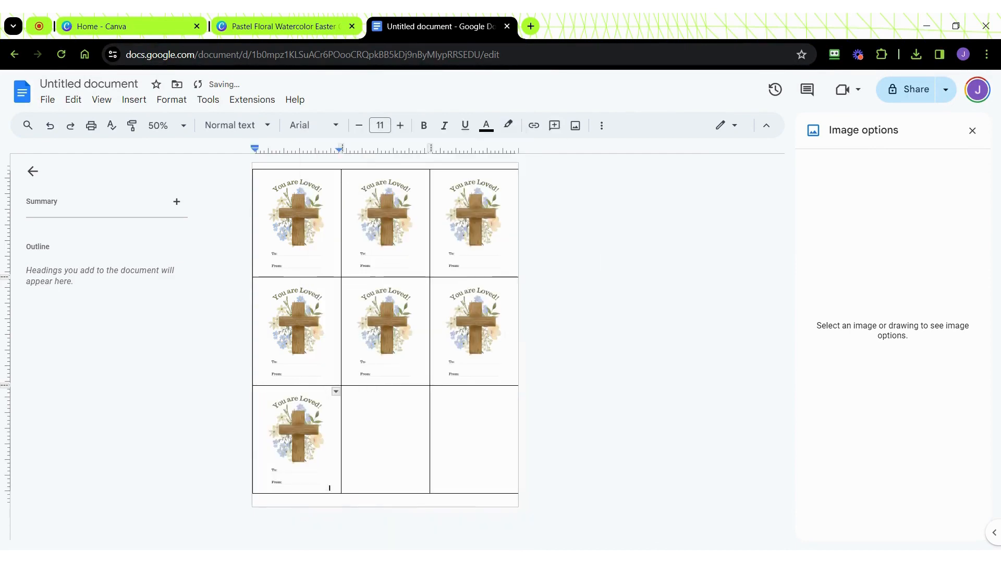
{"action": "right_click", "coordinate": [380, 391]}
{"action": "left_click", "coordinate": [417, 180]}
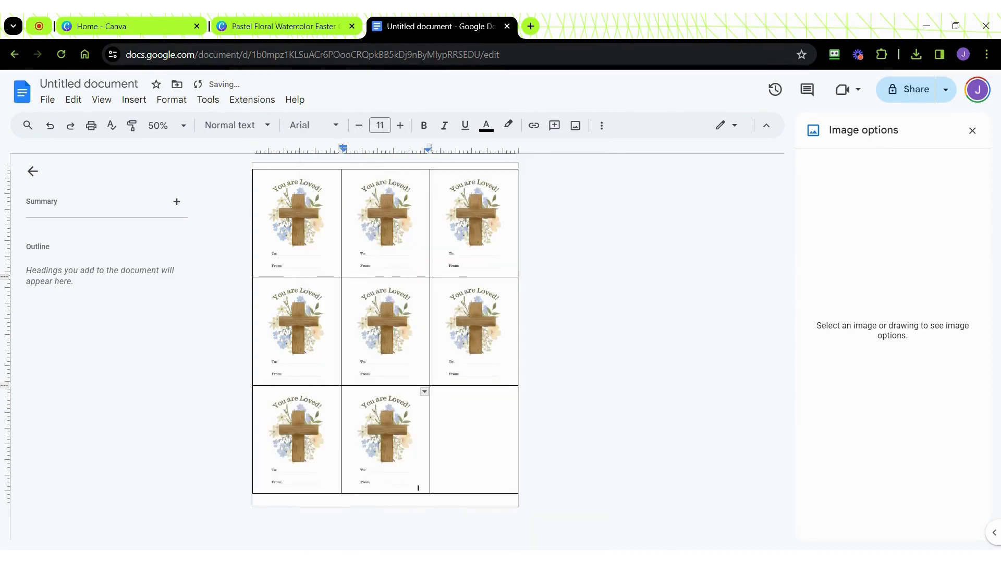
{"action": "right_click", "coordinate": [446, 391]}
{"action": "left_click", "coordinate": [479, 180]}
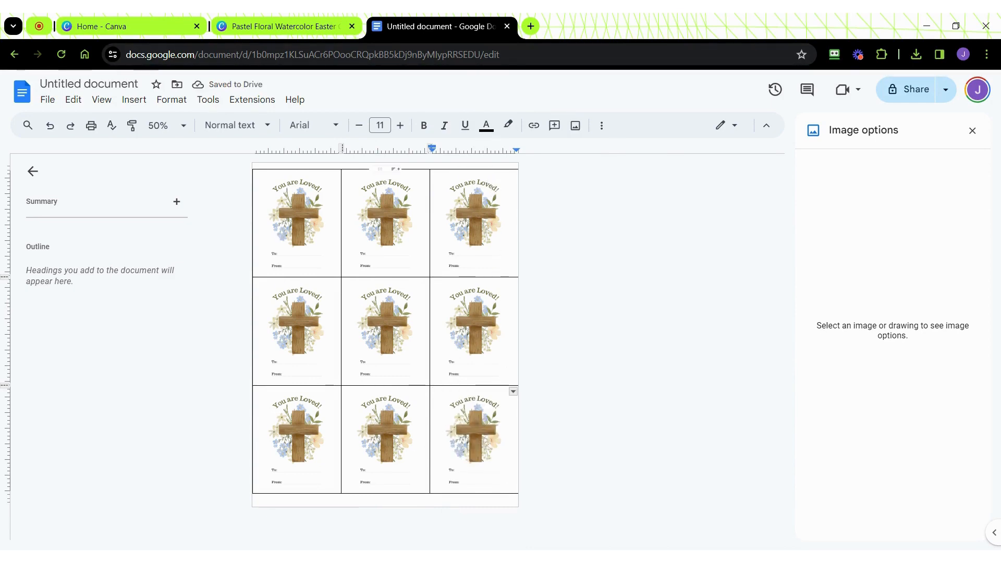
Set the table border color to white in the table properties so the grid lines around the nine tags are hidden.
{"action": "left_click", "coordinate": [172, 101]}
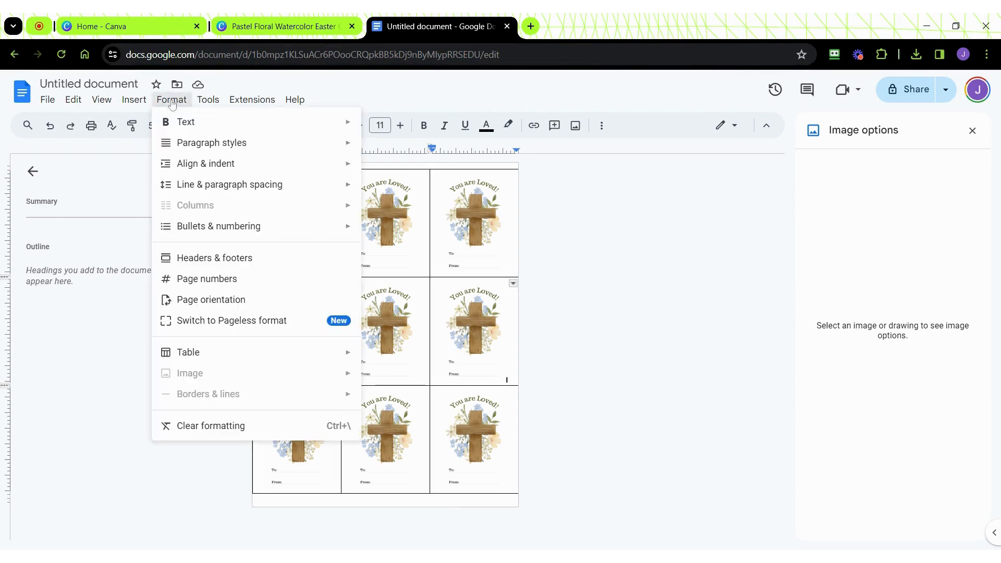
{"action": "mouse_move", "coordinate": [273, 352]}
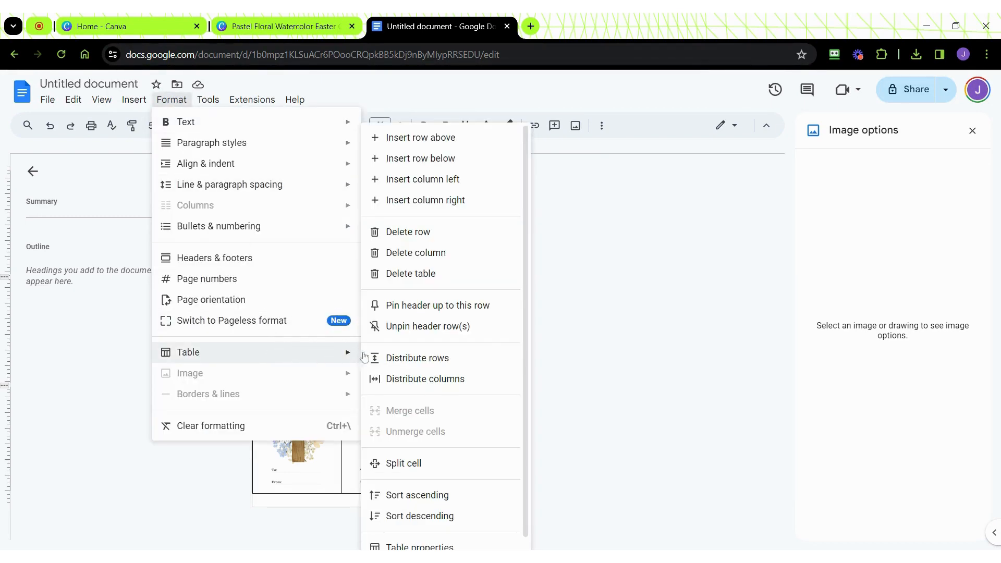
{"action": "scroll", "coordinate": [442, 386], "scroll_direction": "down", "scroll_amount": 1}
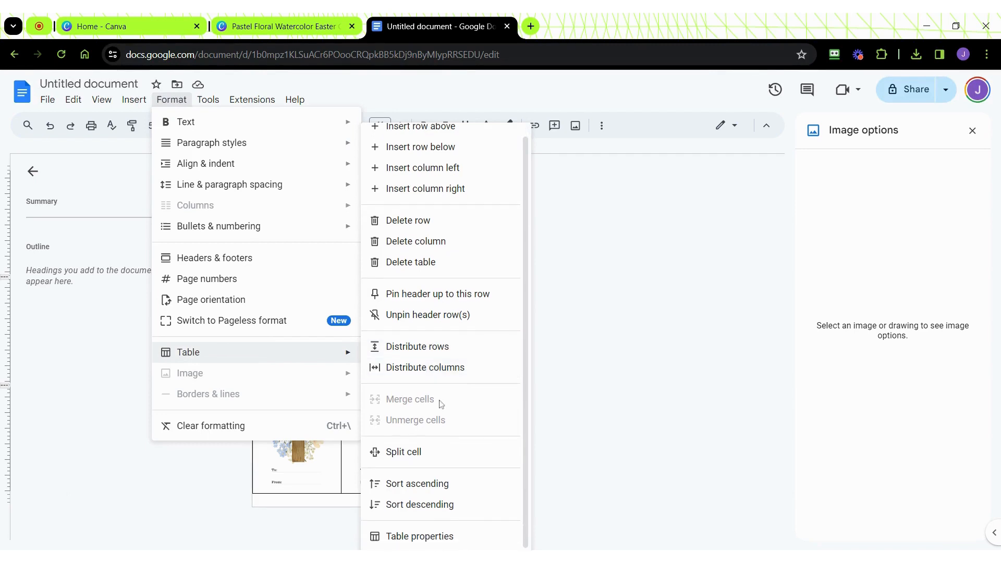
{"action": "left_click", "coordinate": [439, 539]}
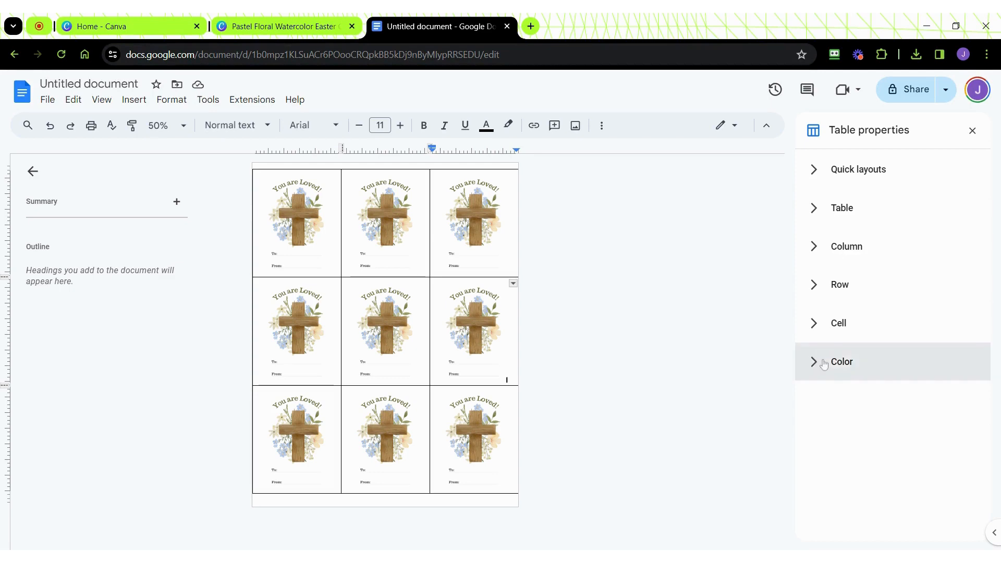
{"action": "left_click", "coordinate": [847, 362]}
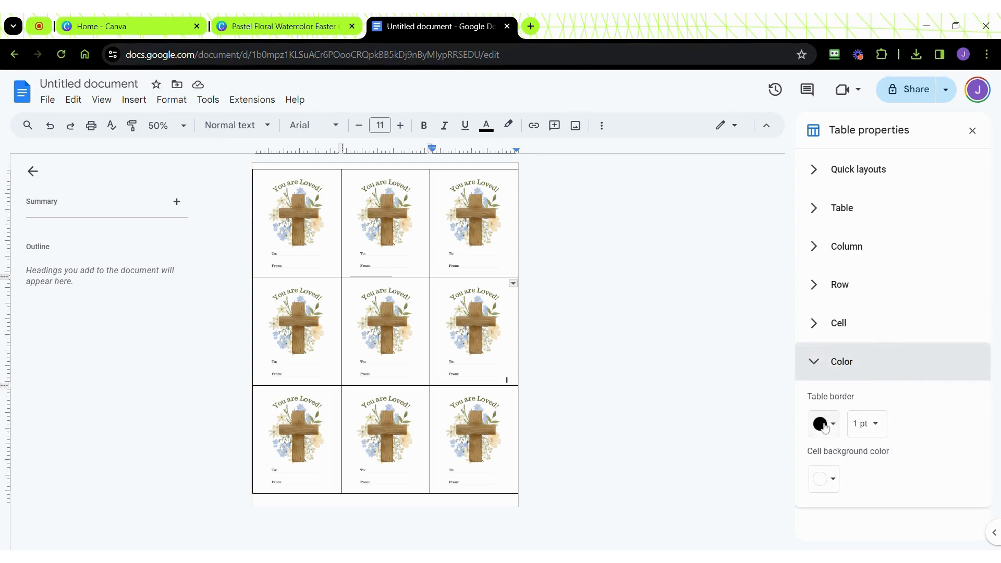
{"action": "left_click", "coordinate": [823, 426]}
{"action": "left_click", "coordinate": [951, 265]}
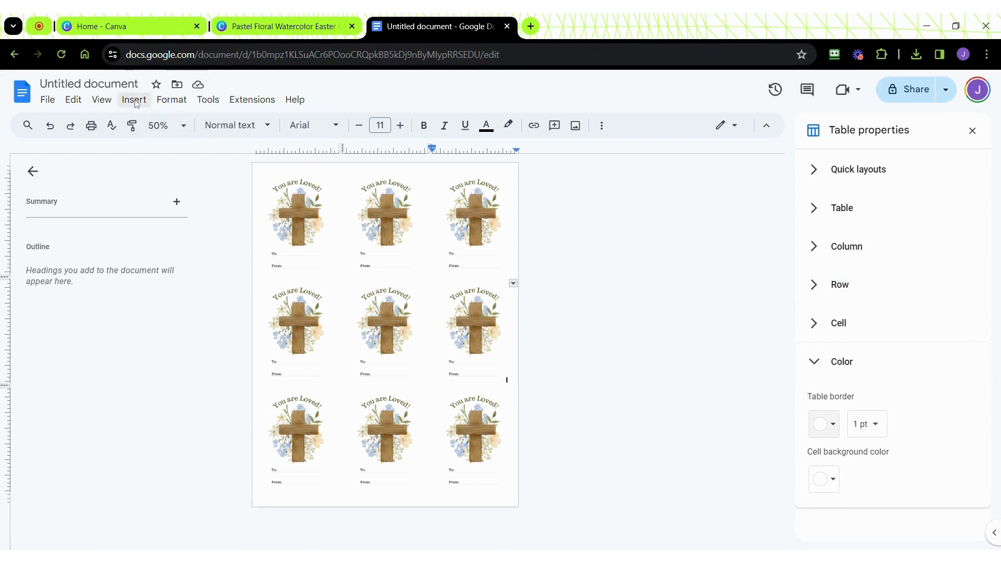
Rename the document as "You are Loved Cross Tags".
{"action": "left_click", "coordinate": [89, 84]}
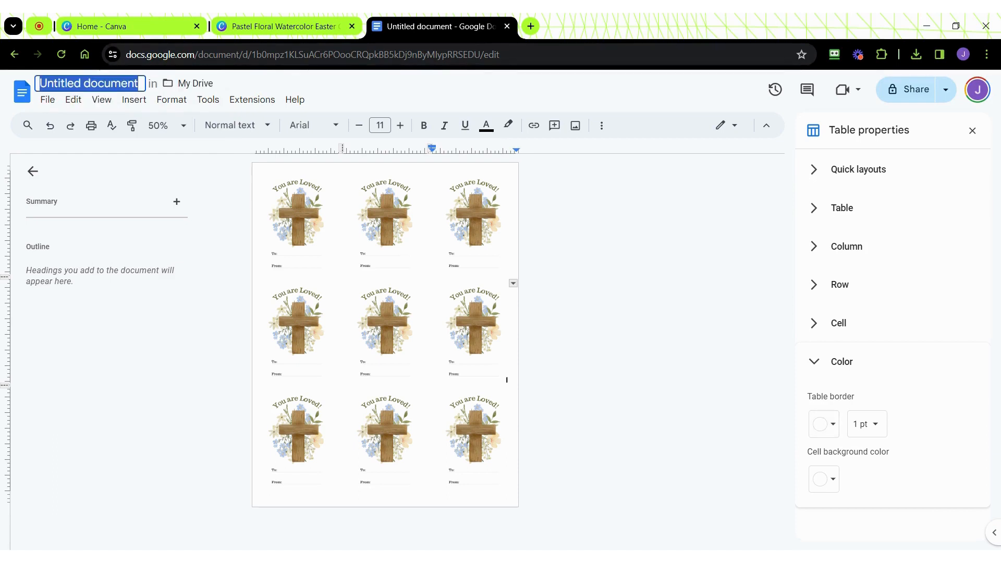
{"action": "type", "text": "You"}
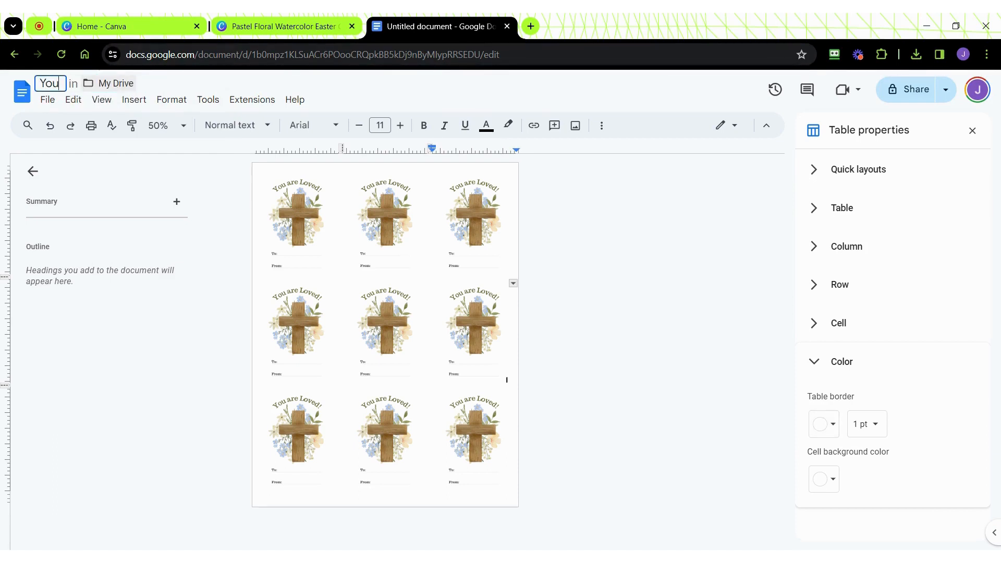
{"action": "type", "text": " are Loved"}
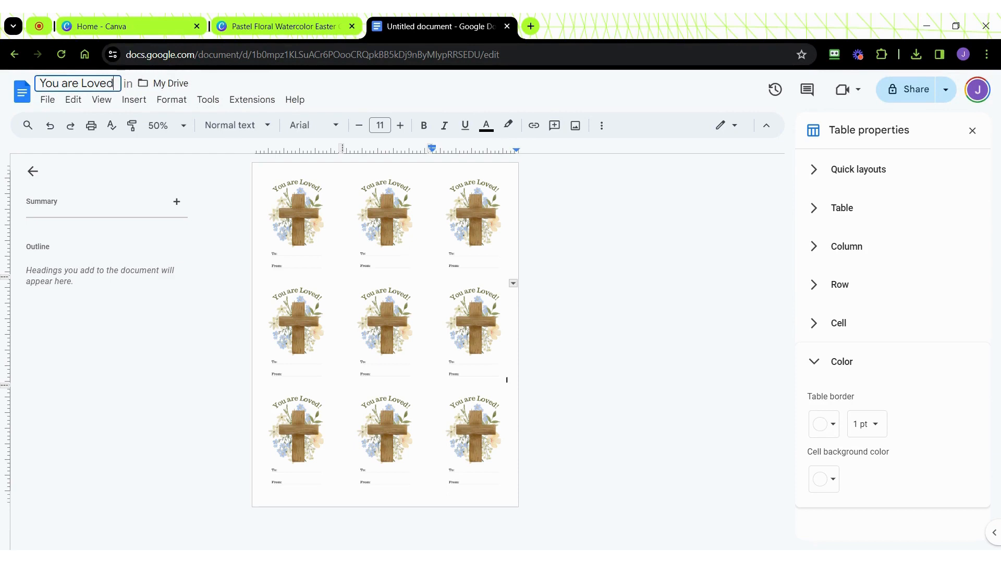
{"action": "type", "text": " Cross Tags"}
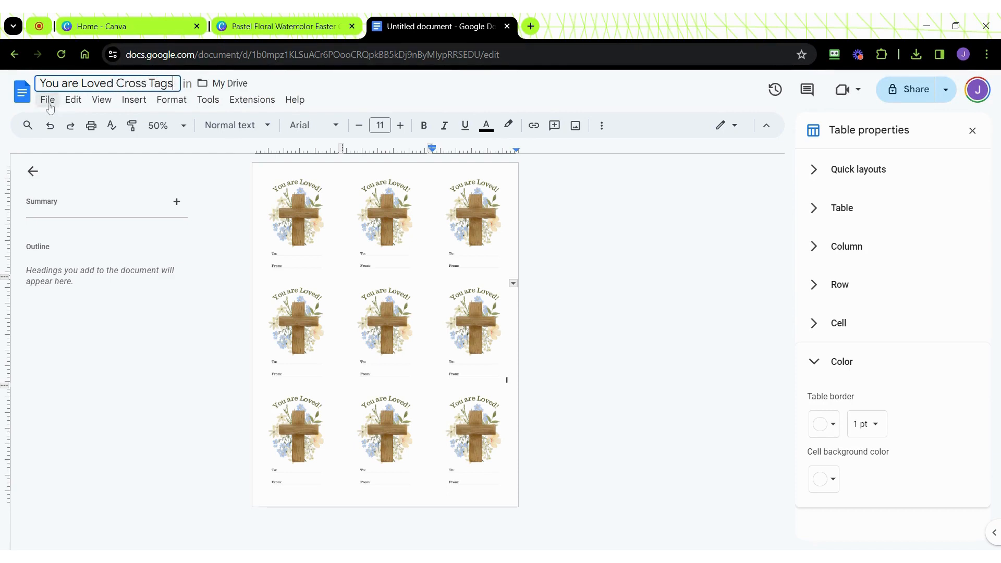
Open the print settings for the tag sheet, choose the HP600F18 color laser printer as destination, and set the color mode to Color.
{"action": "left_click", "coordinate": [48, 103]}
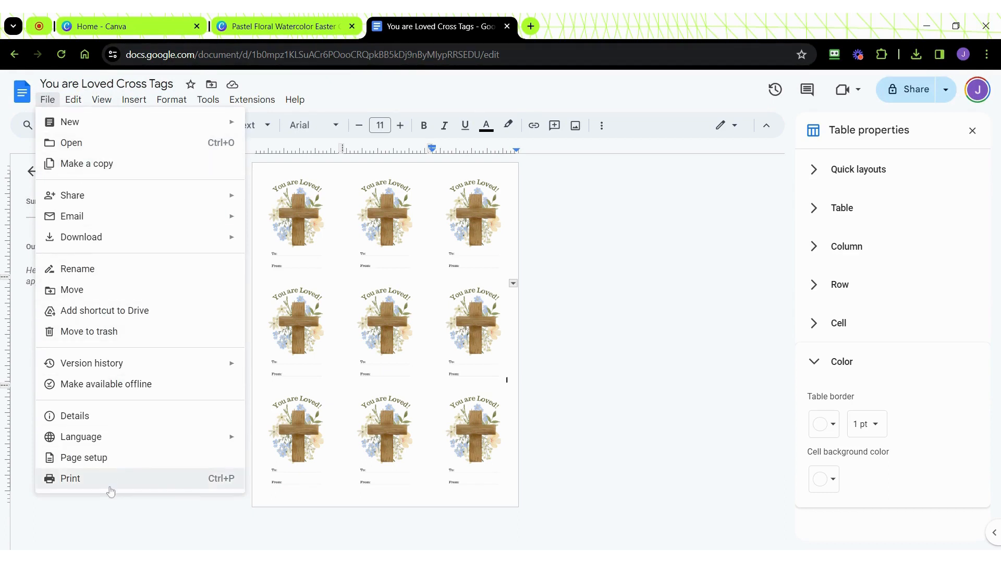
{"action": "left_click", "coordinate": [73, 478]}
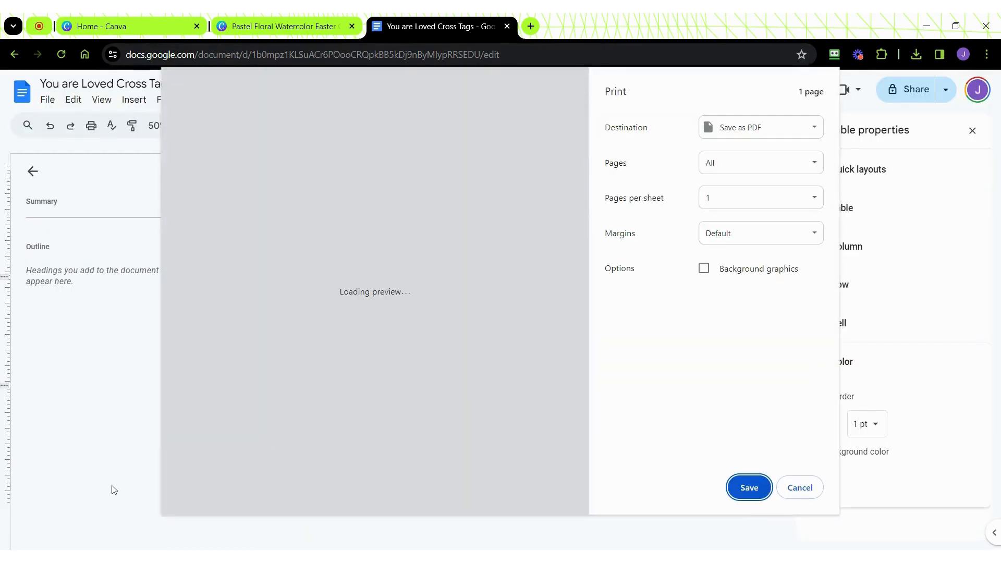
{"action": "left_click", "coordinate": [752, 139]}
{"action": "left_click", "coordinate": [753, 151]}
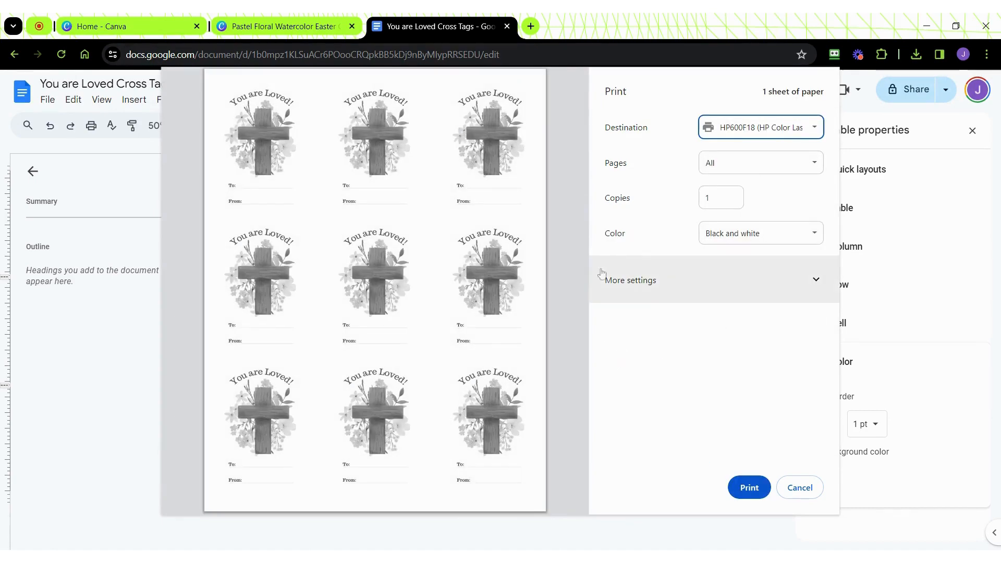
{"action": "left_click", "coordinate": [756, 241]}
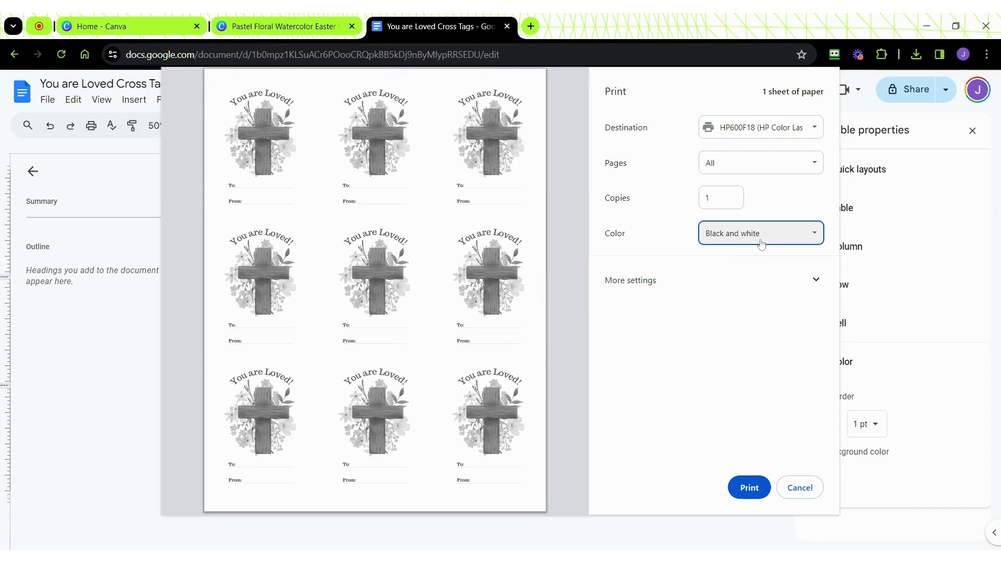
{"action": "left_click", "coordinate": [755, 252]}
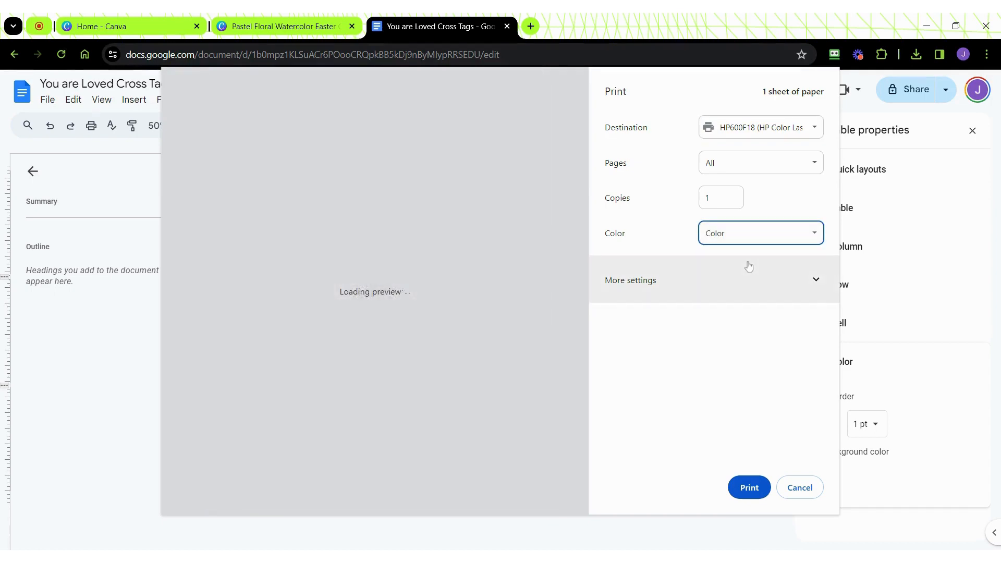